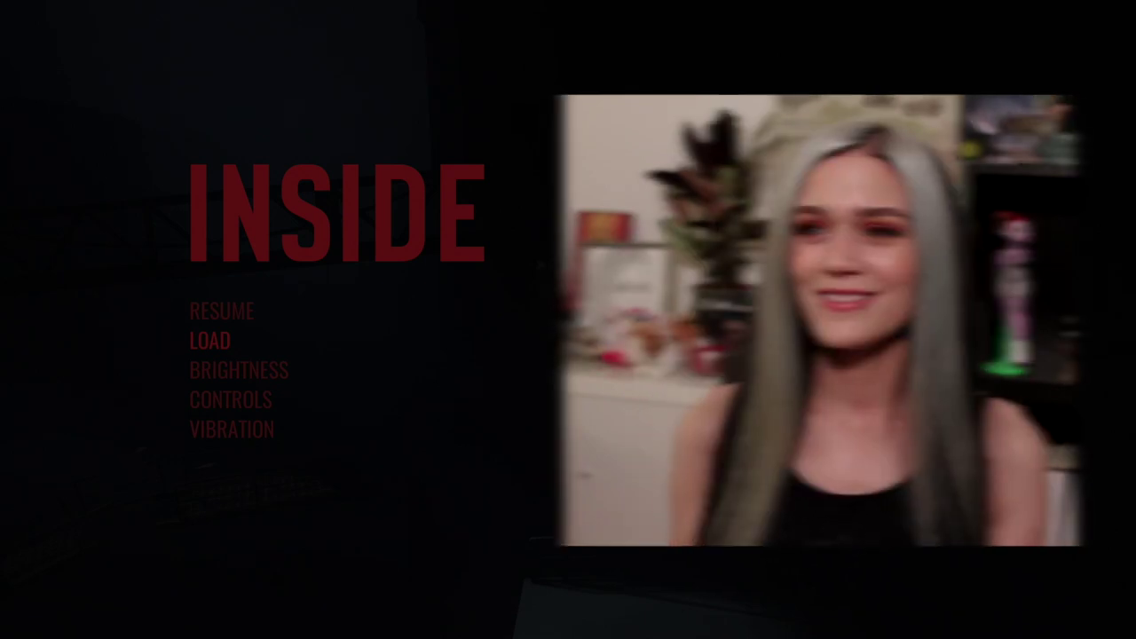
Resume the game and have the boy climb the chain toward the red light, then drop
key("Escape")
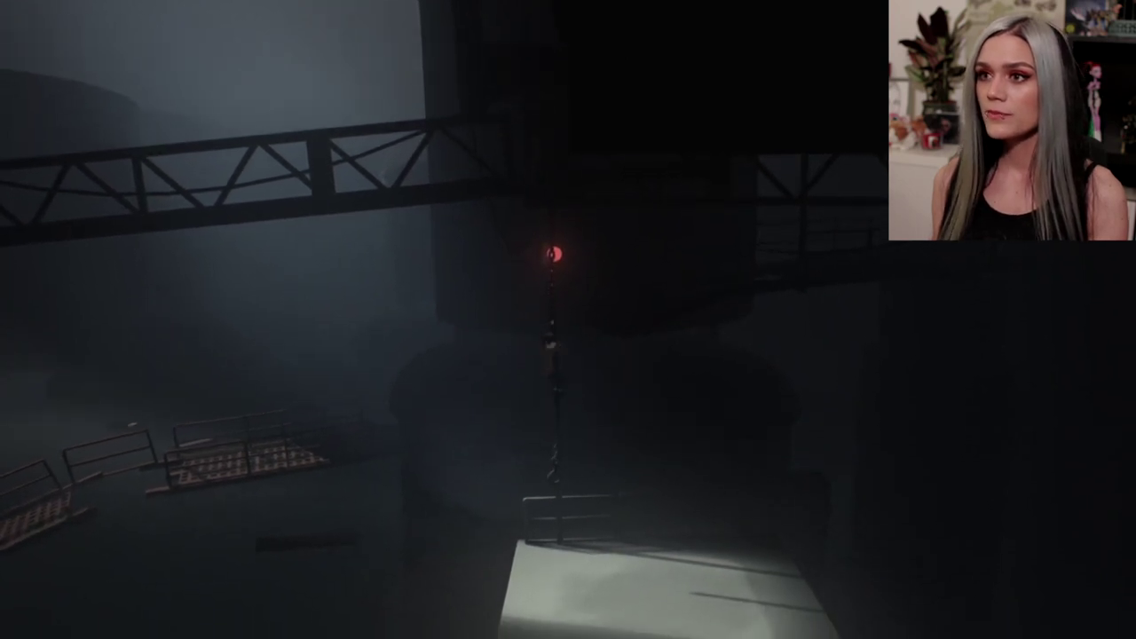
key("Down")
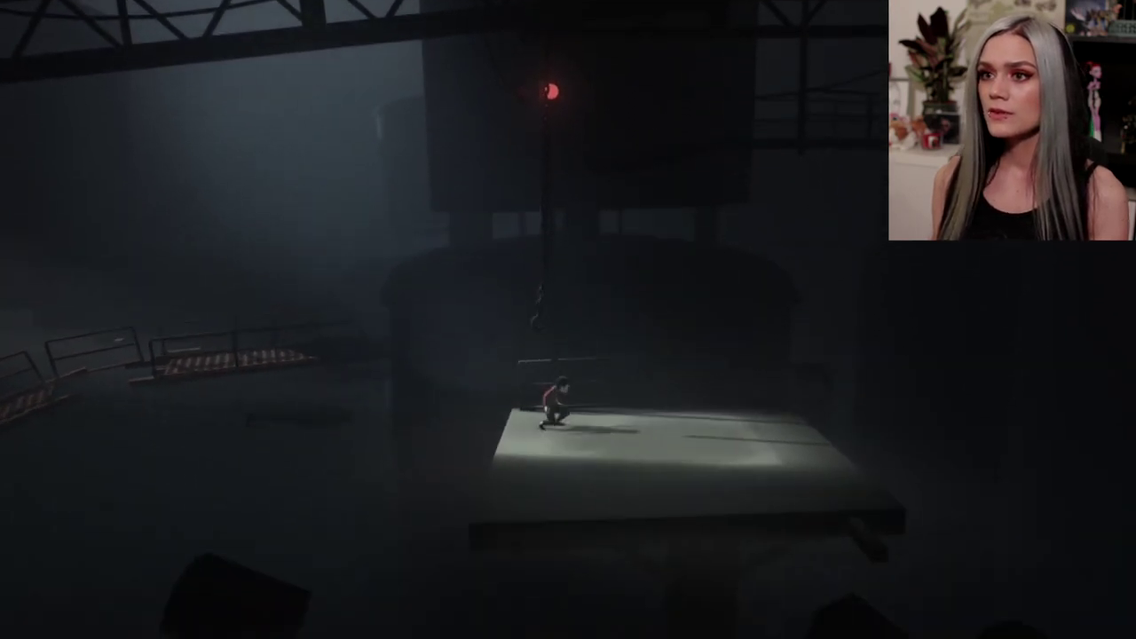
key("Right")
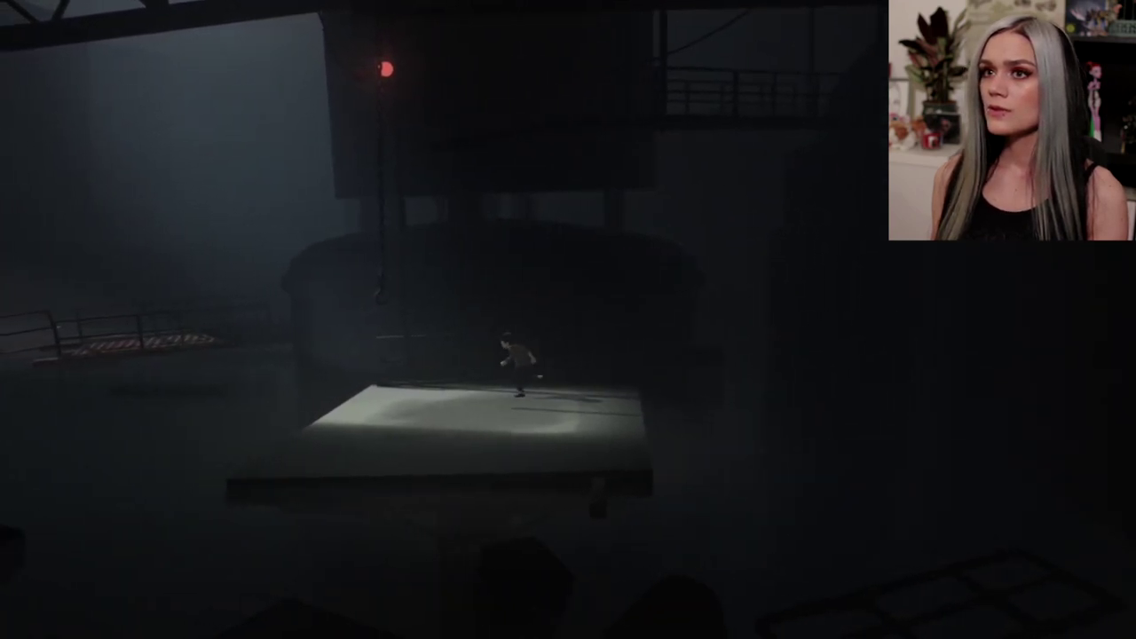
key("Left")
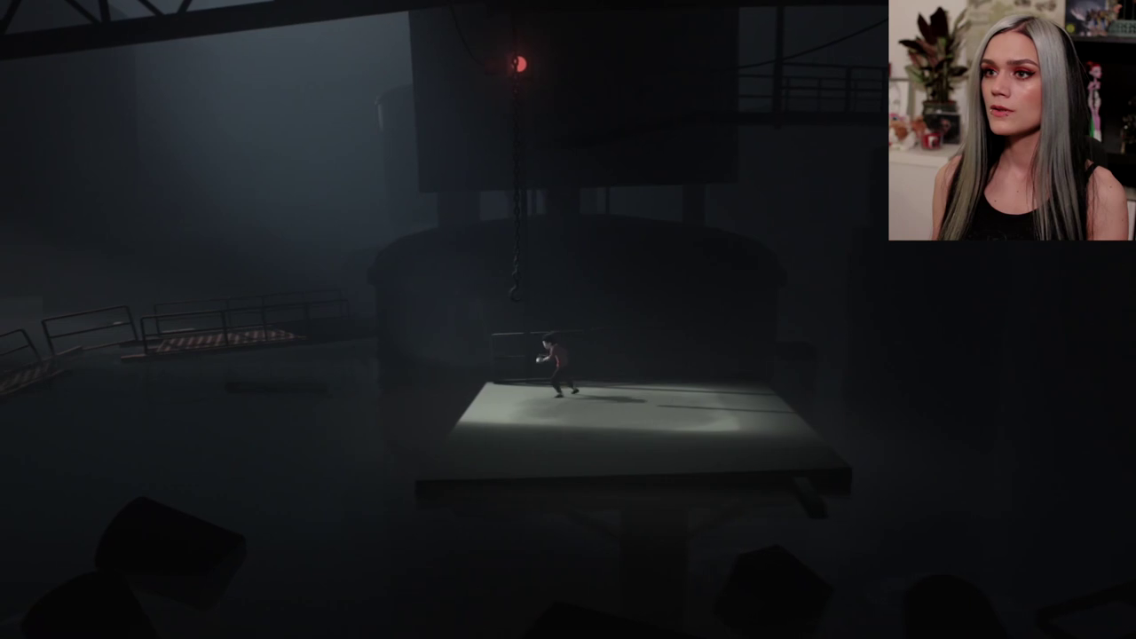
key("Up")
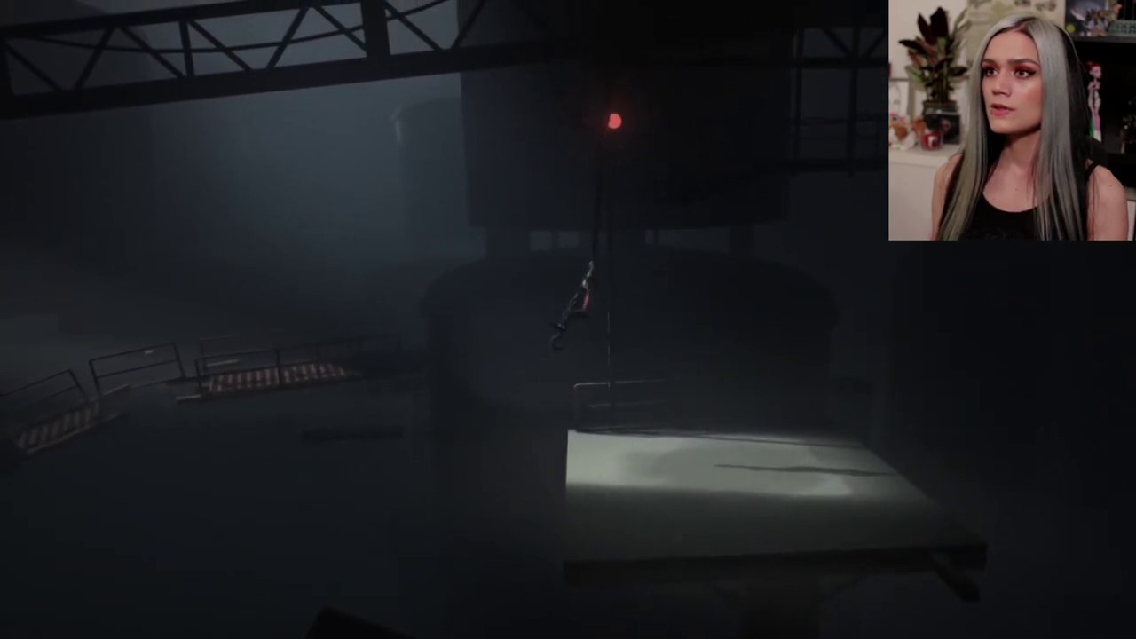
key("Up")
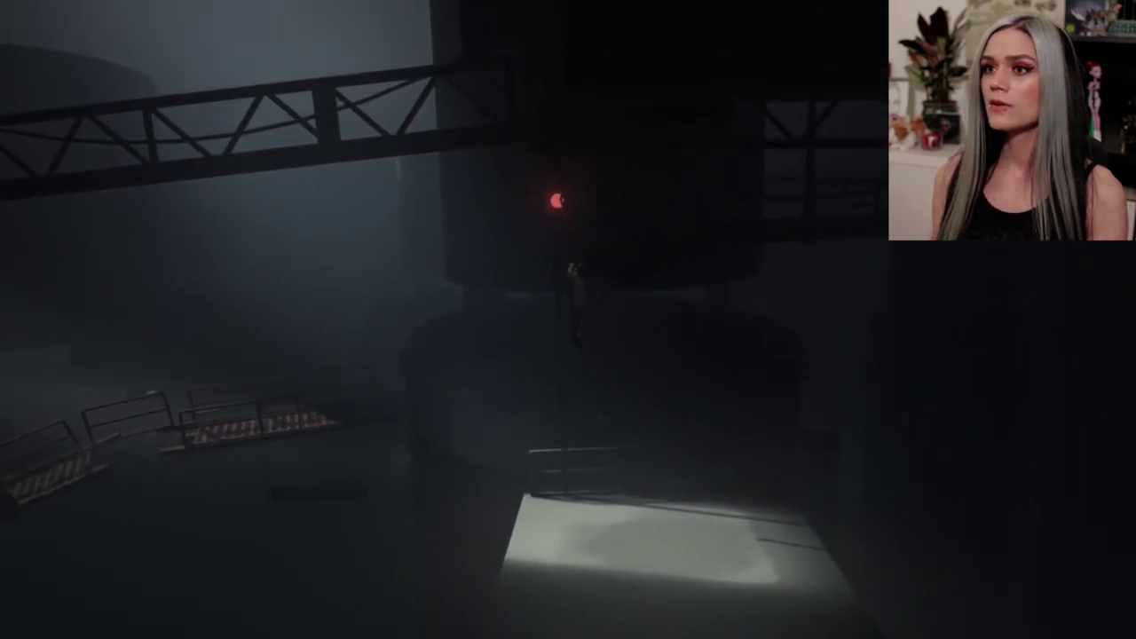
key("Up")
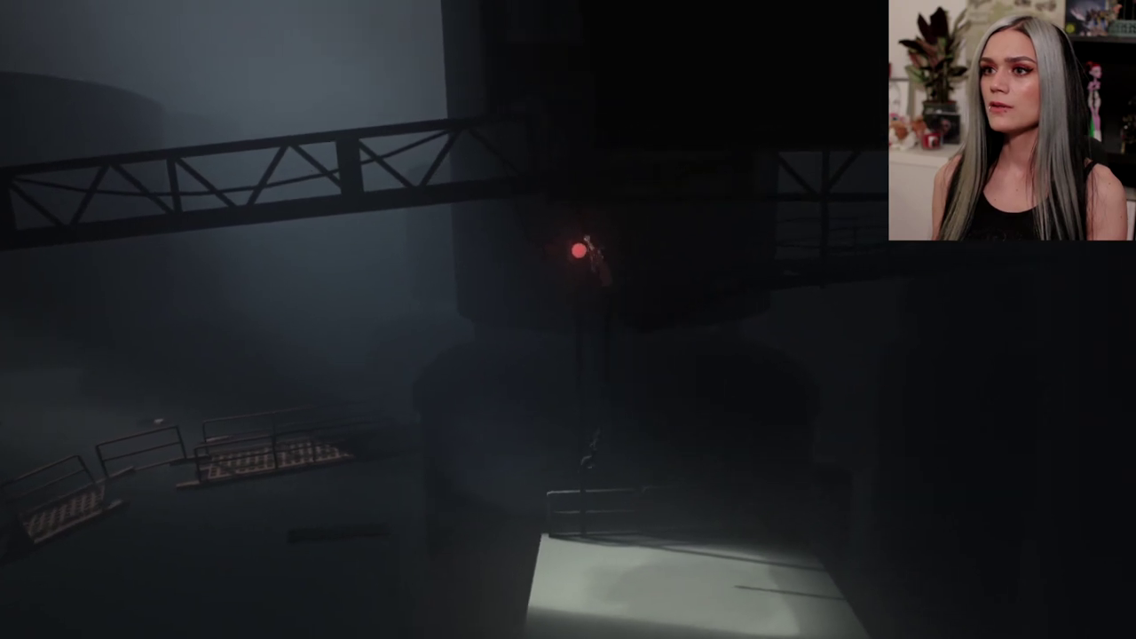
key("Right")
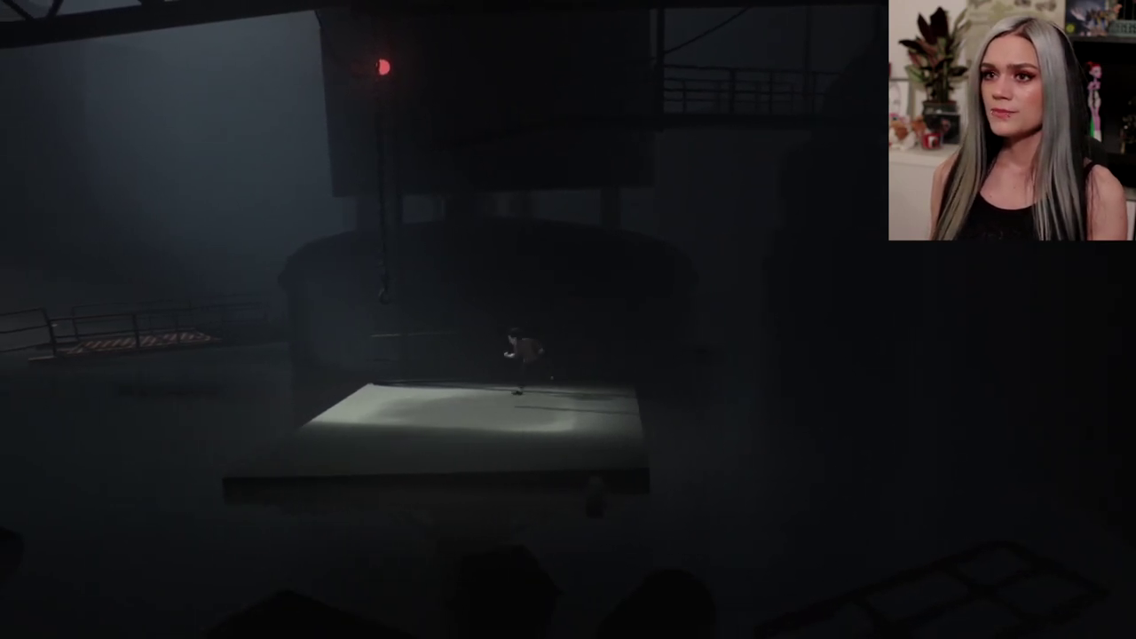
Run the boy off the lit platform's right edge and through the darkness
key("Right")
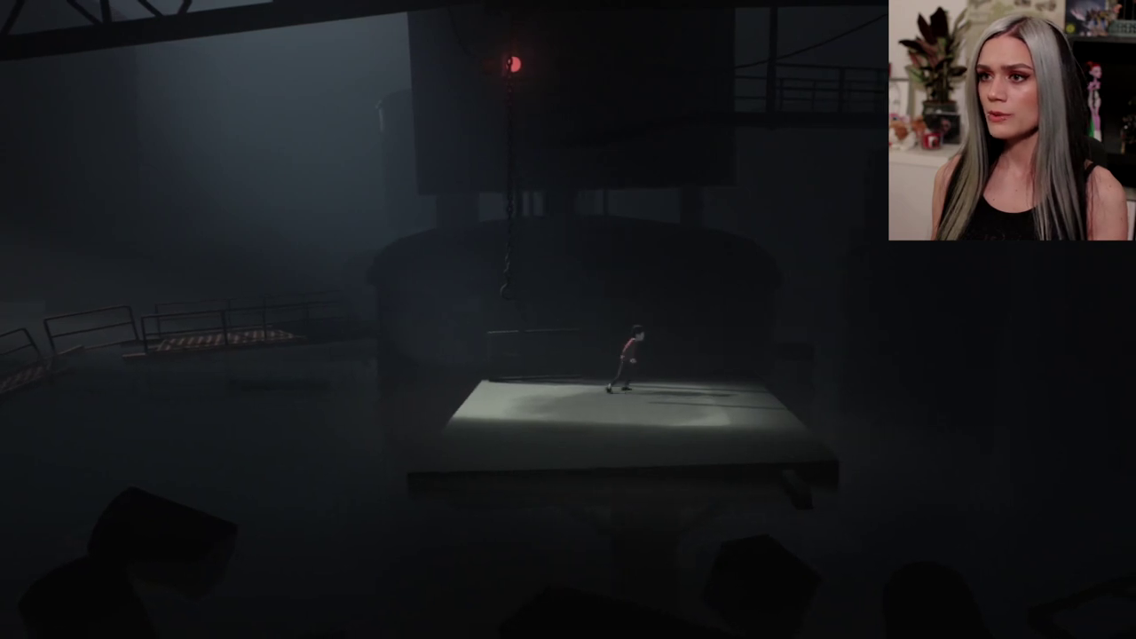
key("Right")
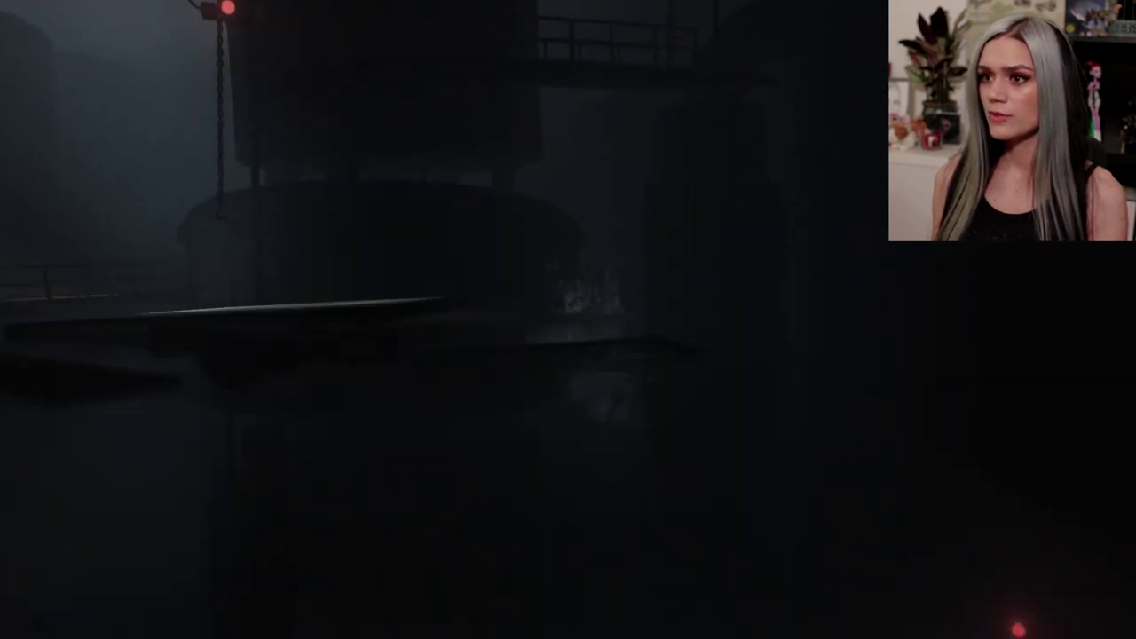
key("Right")
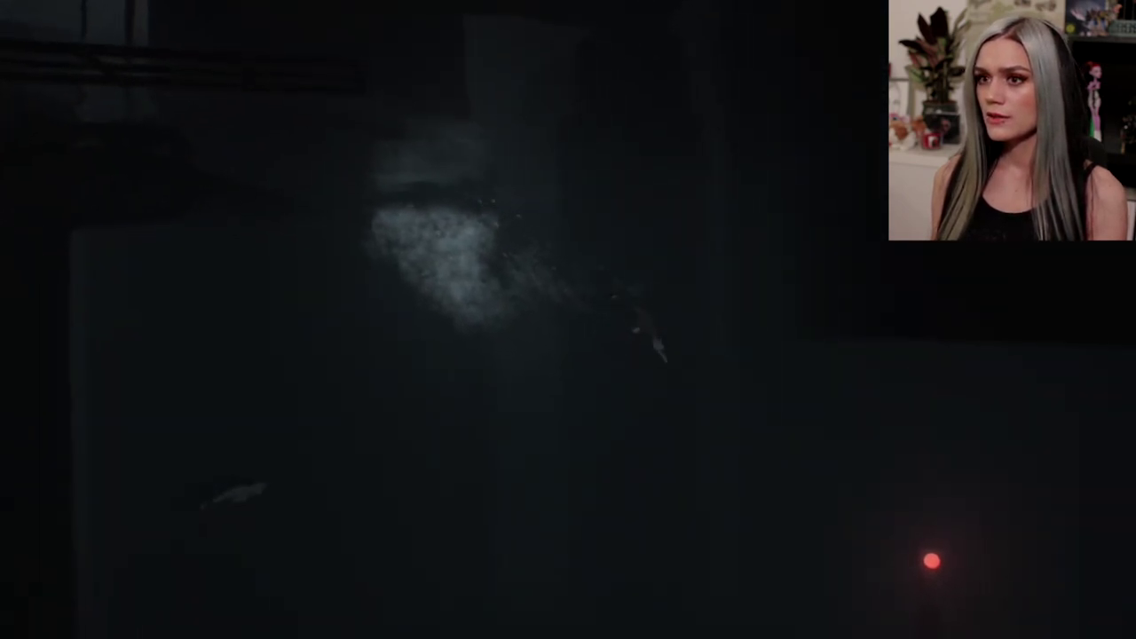
key("Right")
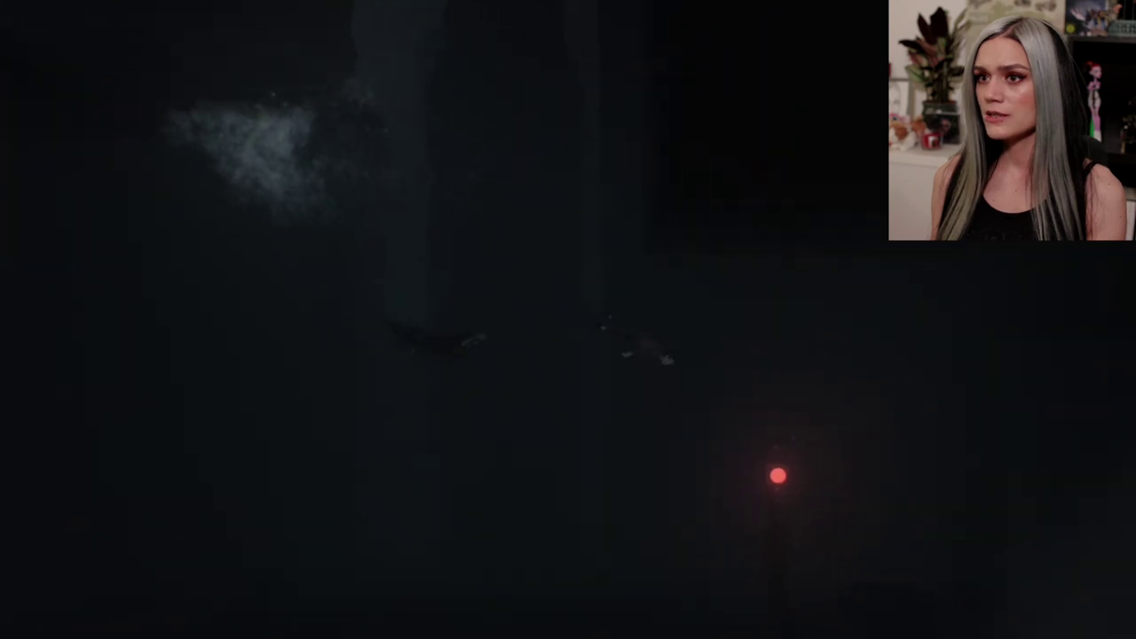
key("Right")
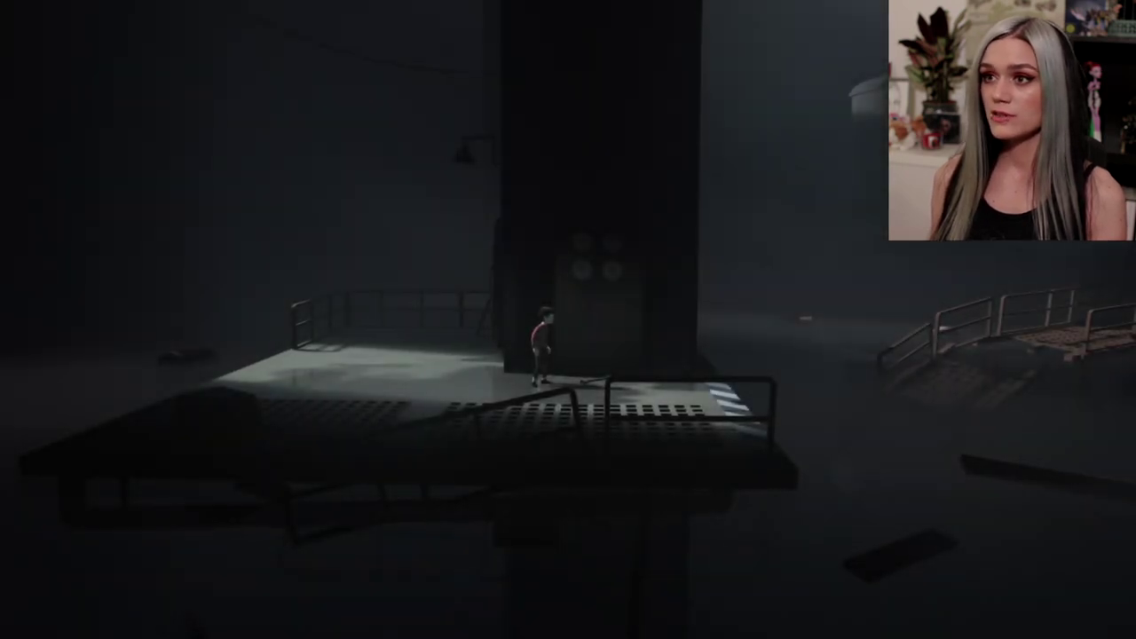
Walk the boy along the raised platform and jump into the water to swim onward
key("Right")
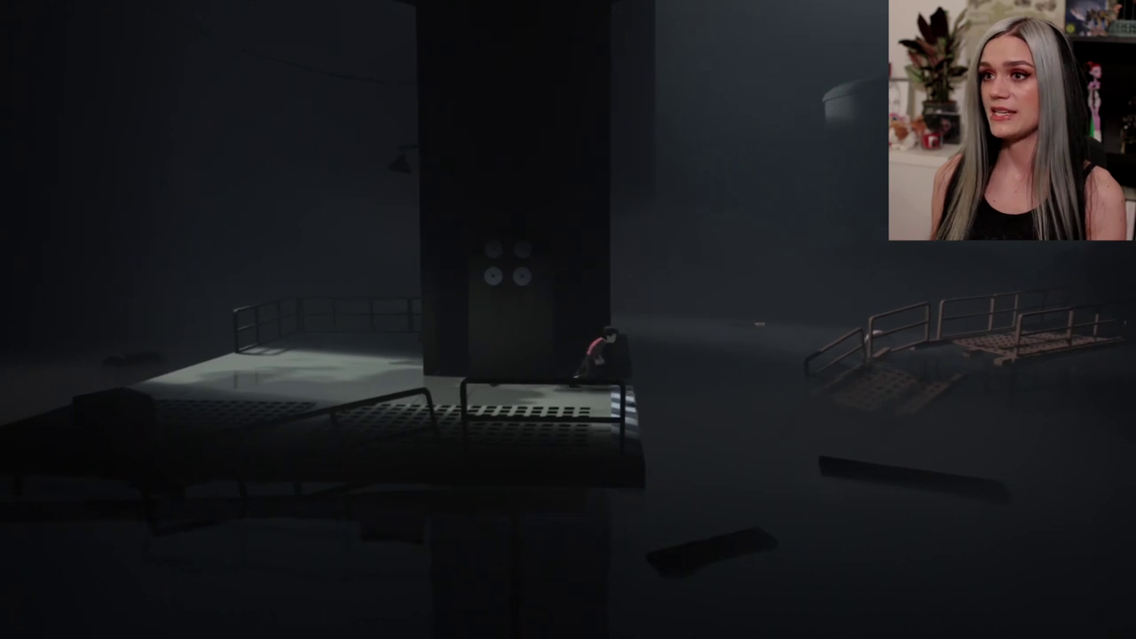
key("Right")
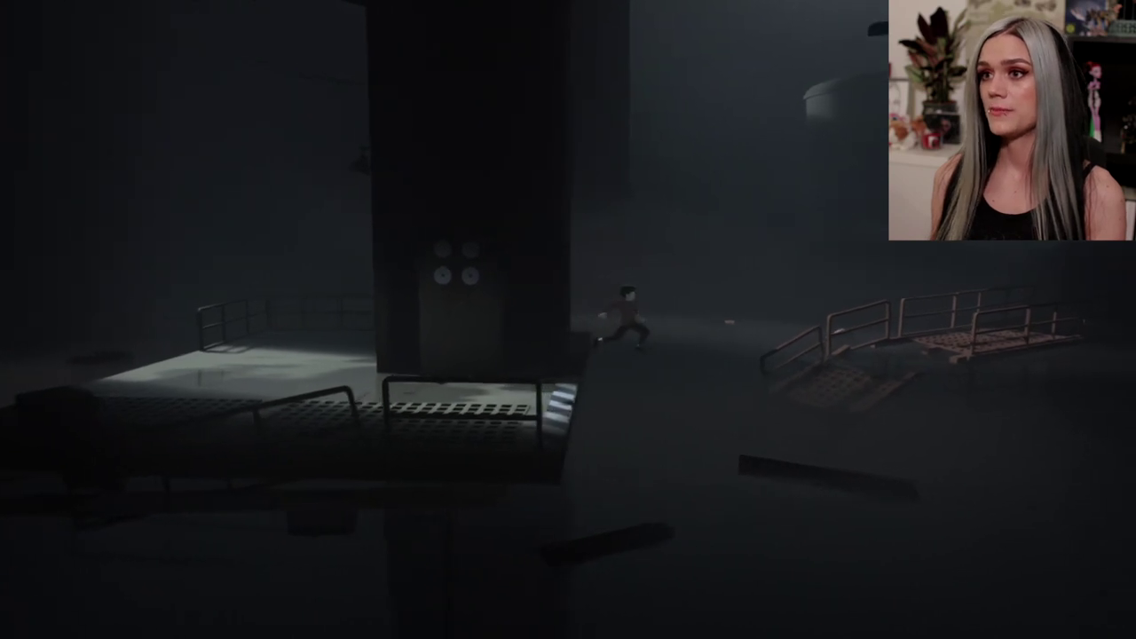
key("Right")
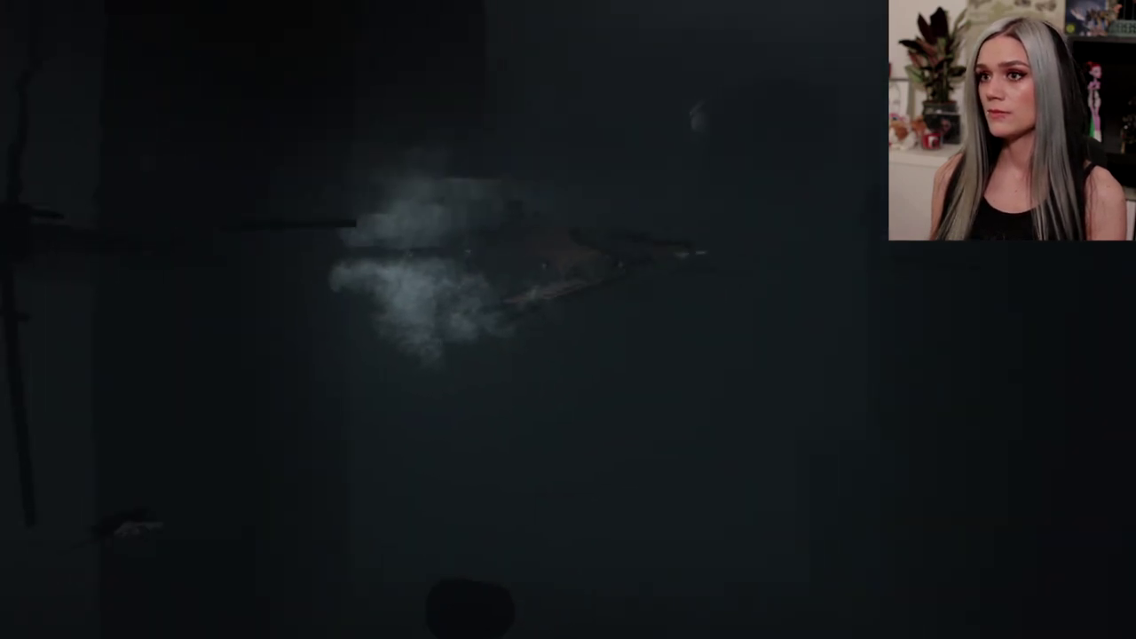
key("Right")
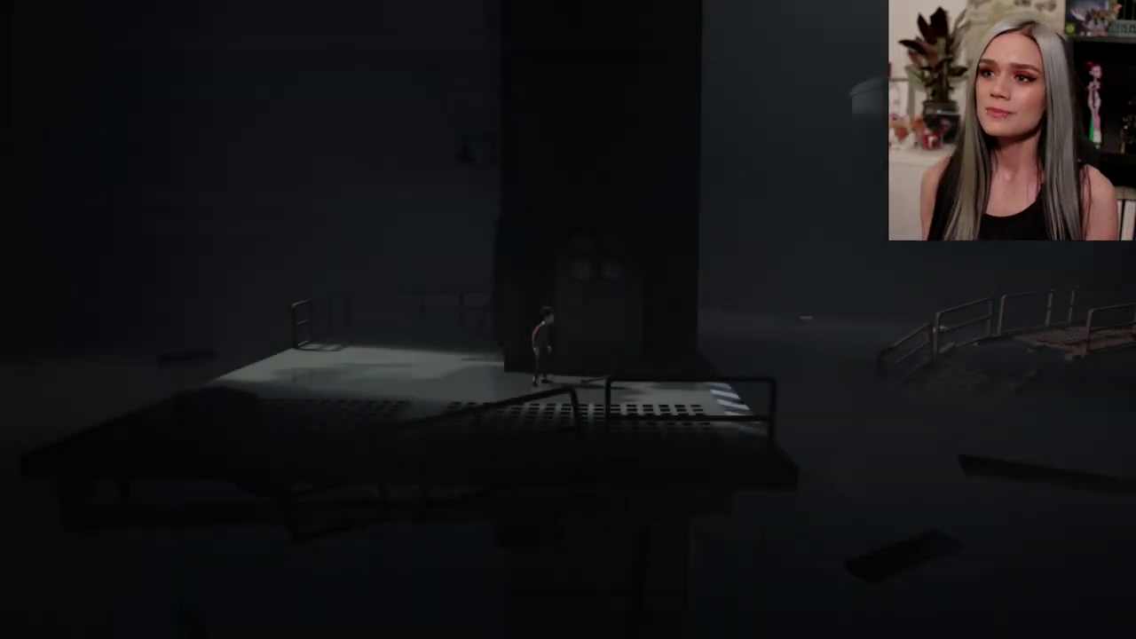
Run across the lit platform, swim underwater, and grab the hanging chain
key("Right")
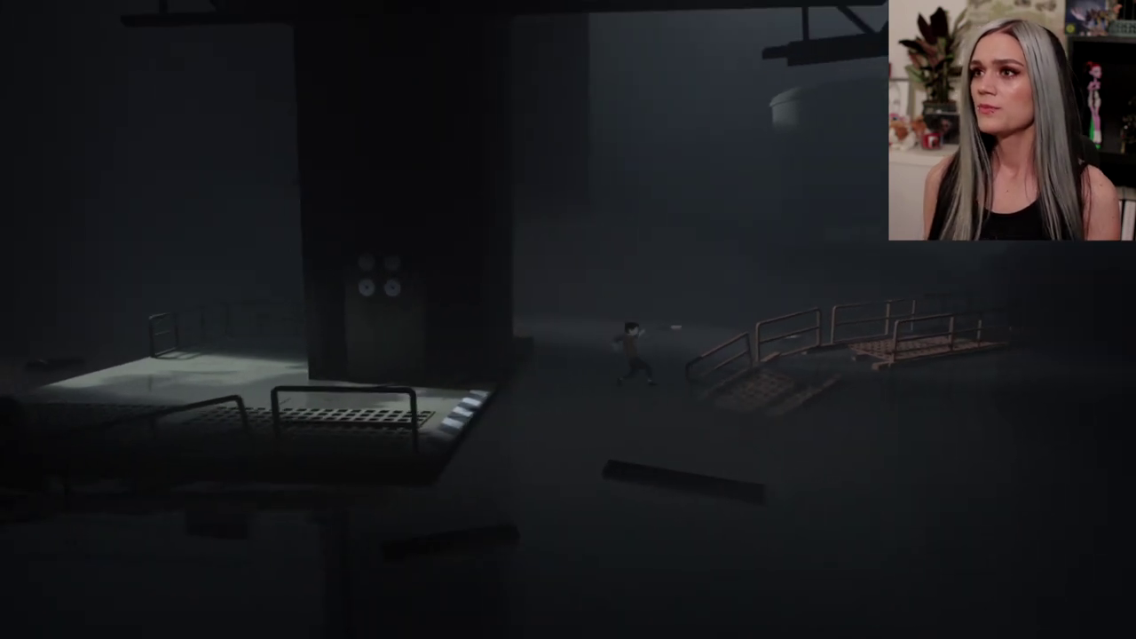
key("Right")
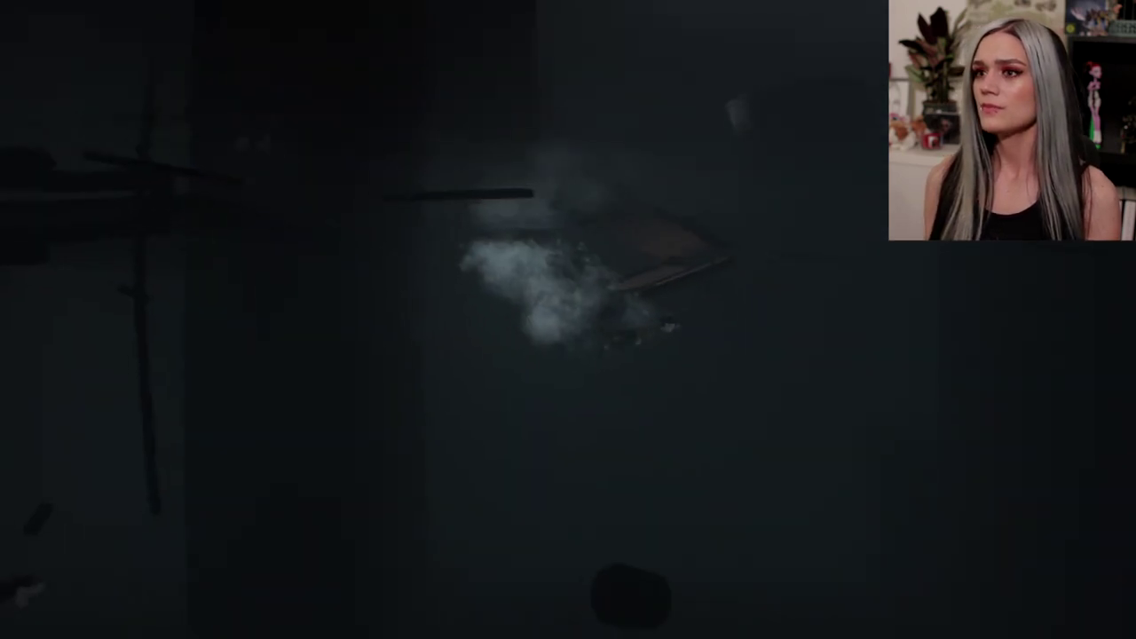
key("Right")
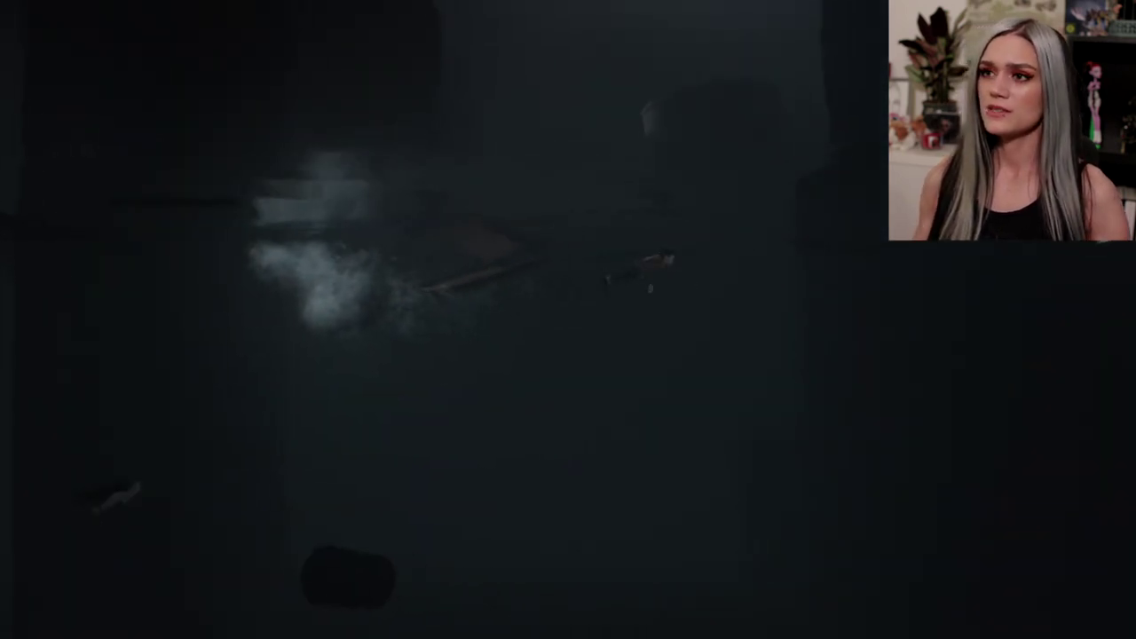
key("Right")
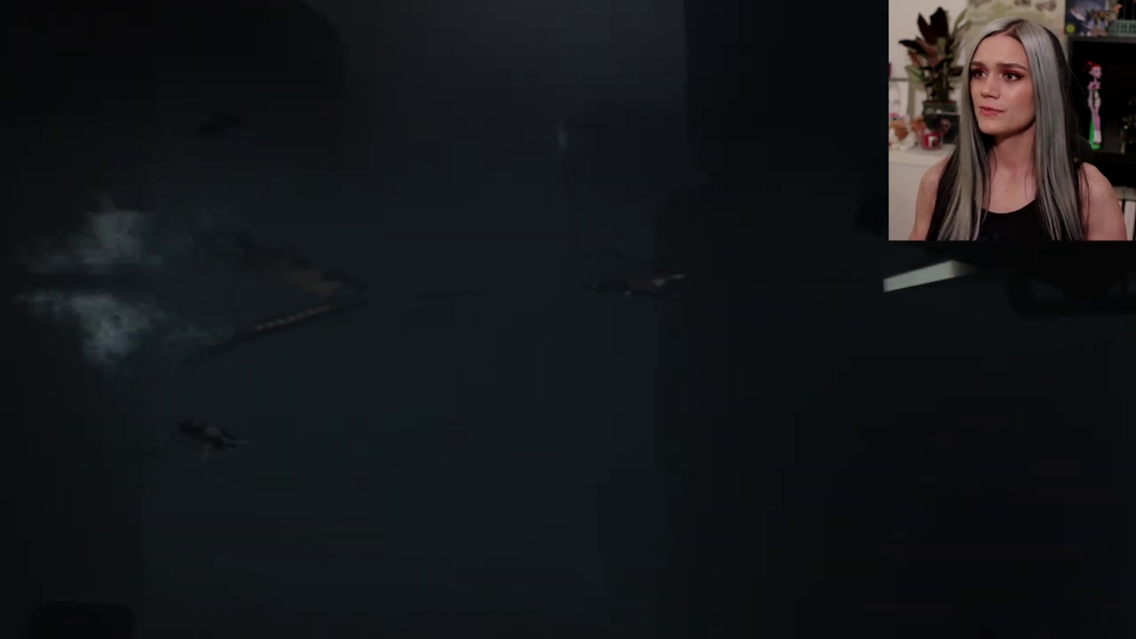
key("Right")
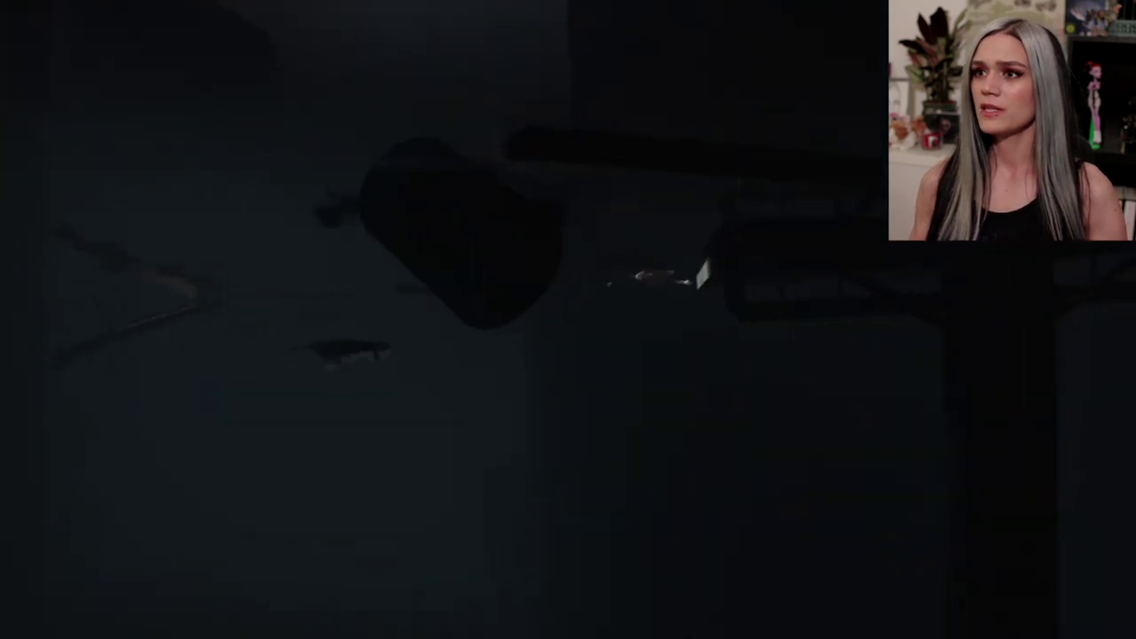
Climb the chain, swing left, drop onto the floating grates, and swing again
key("Up")
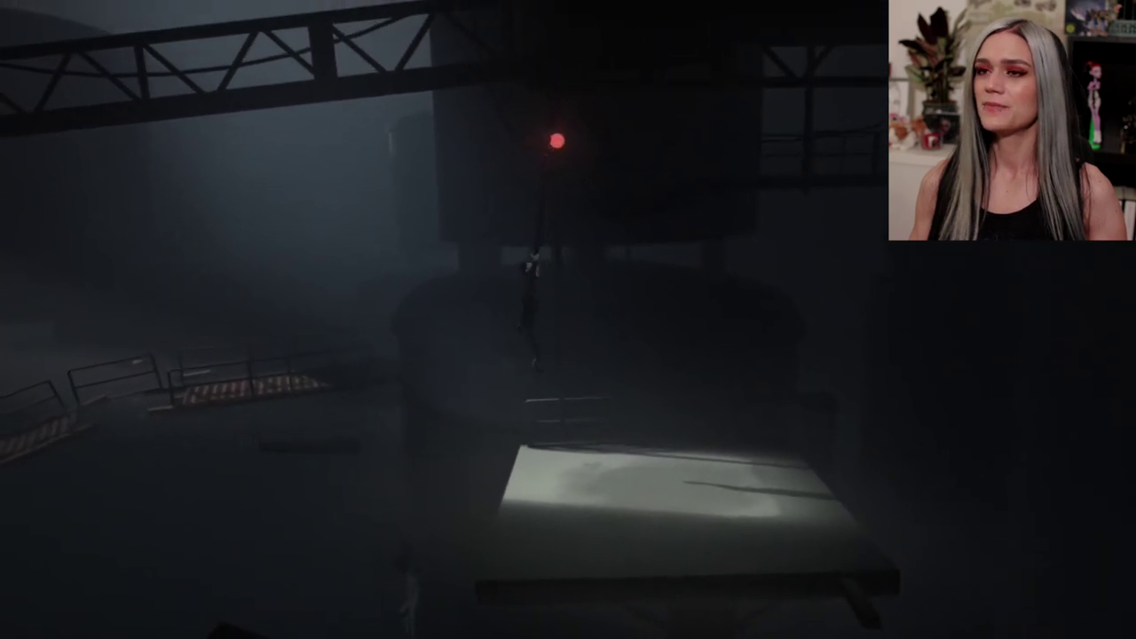
key("Up")
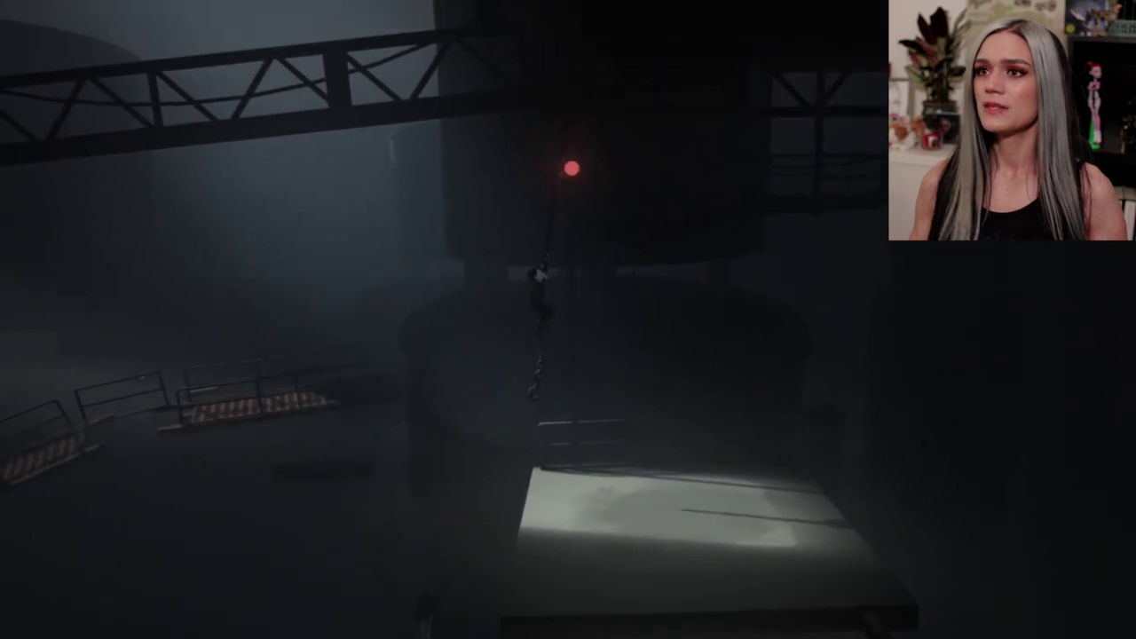
key("Up")
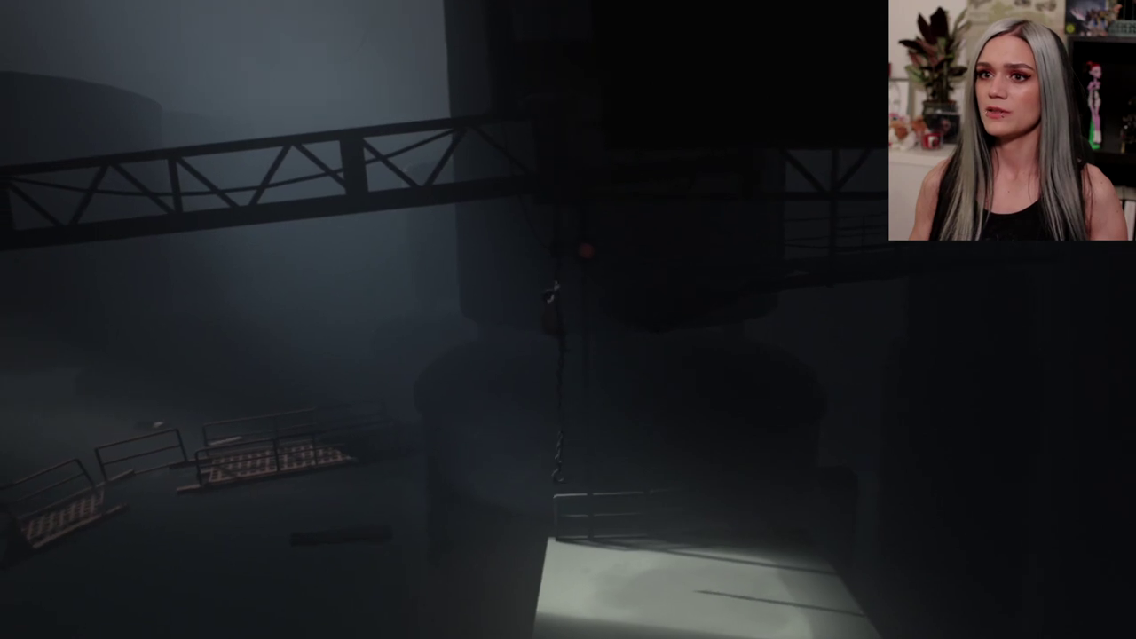
key("Left")
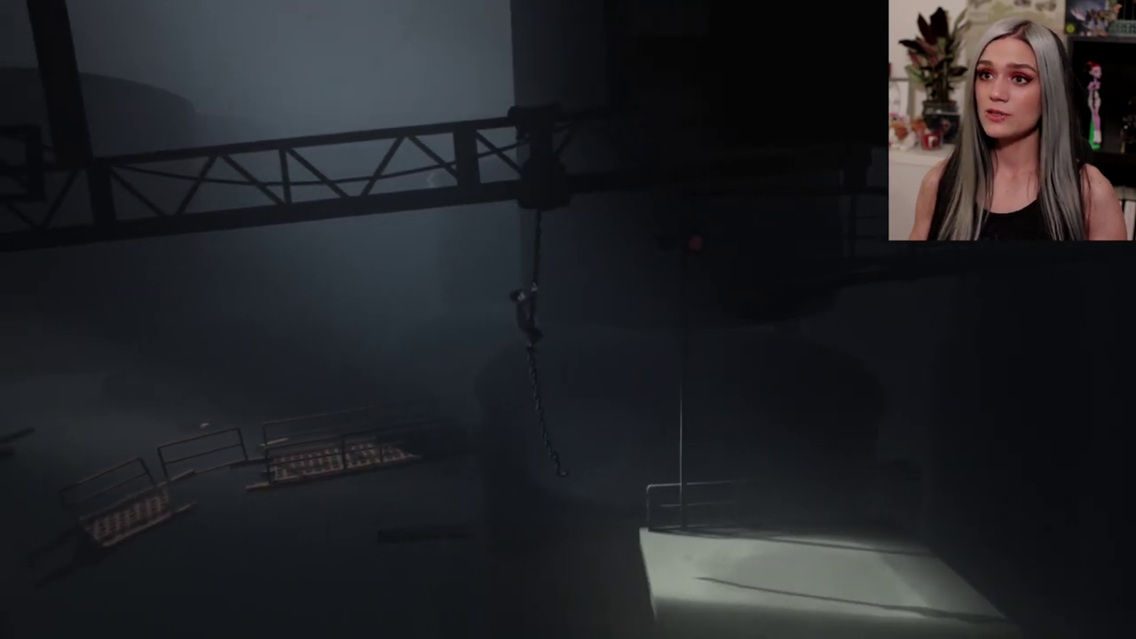
key("Left")
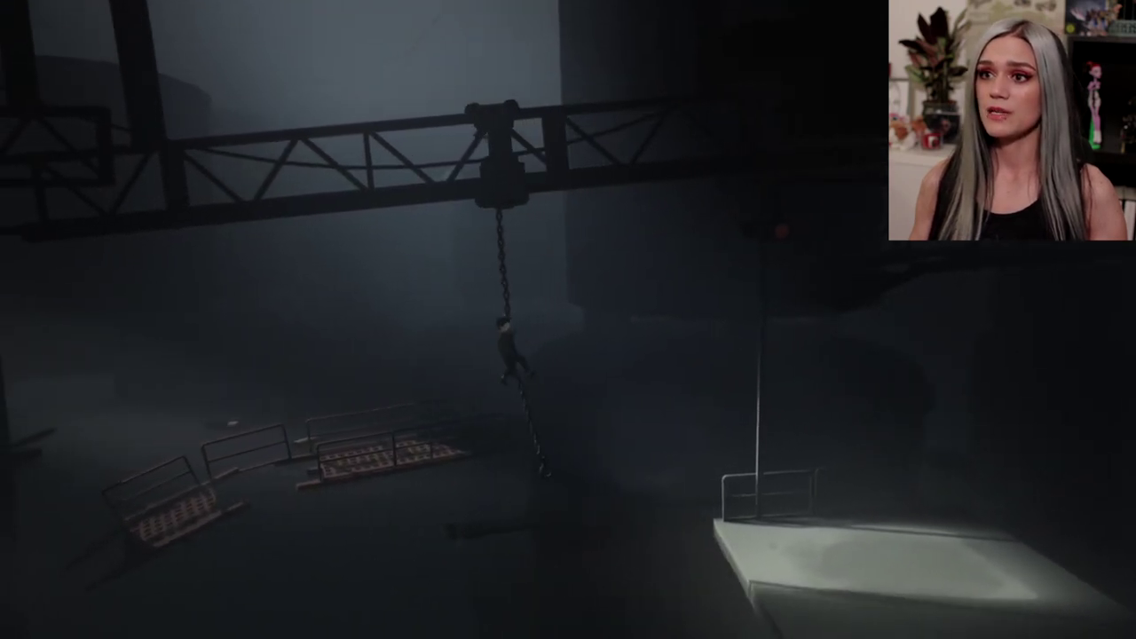
key("Down")
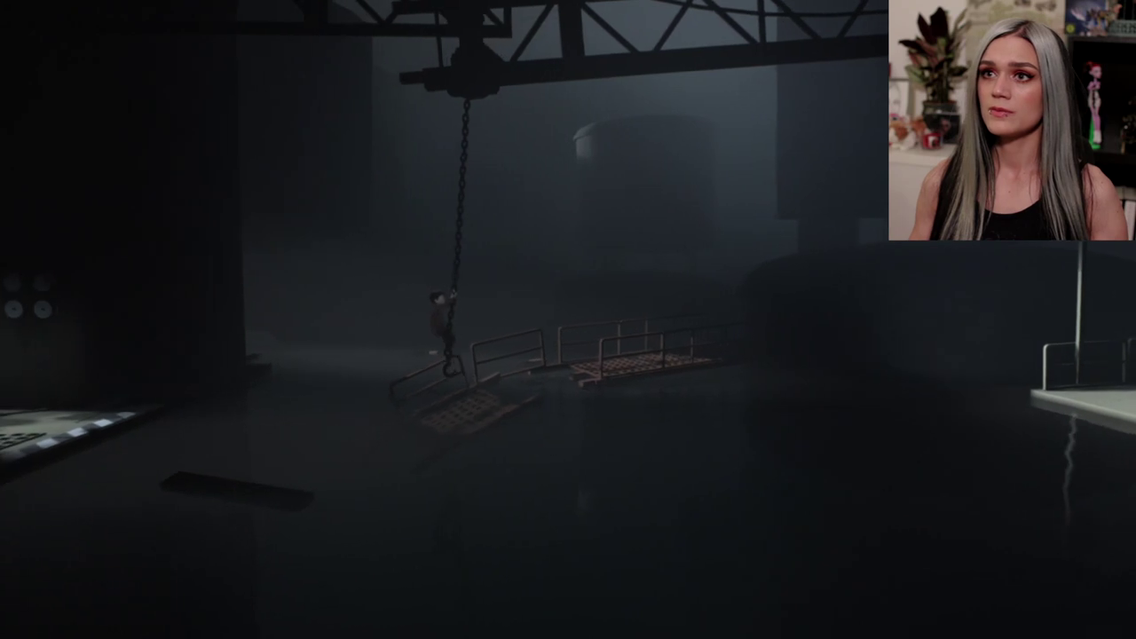
key("Up")
key("Left")
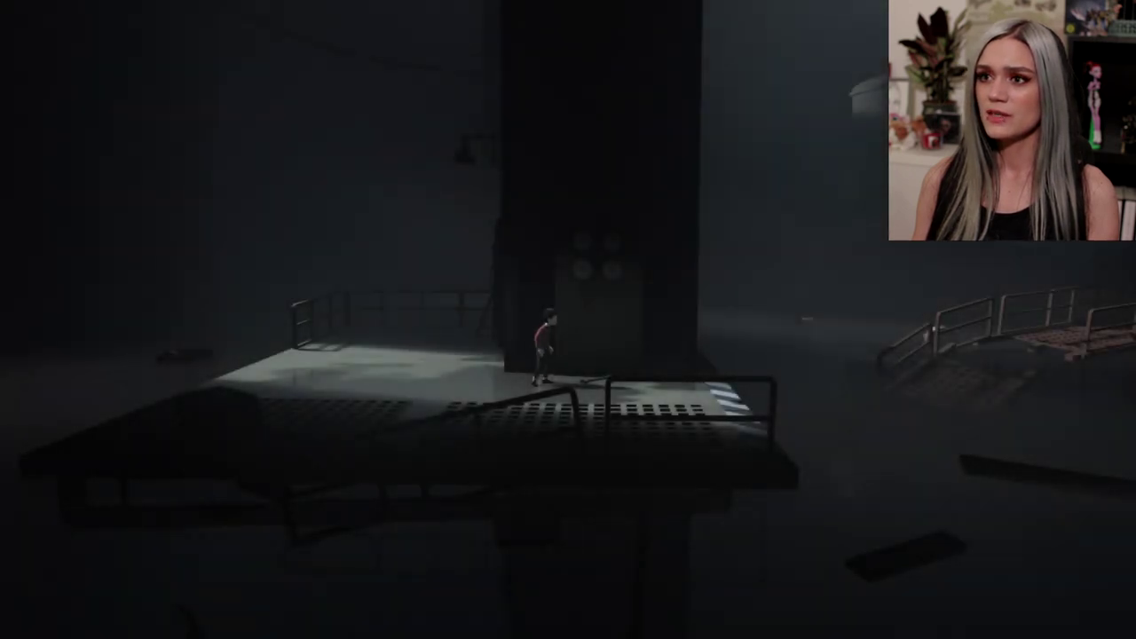
Run the boy off the platform into the water and swim left underwater
key("Right")
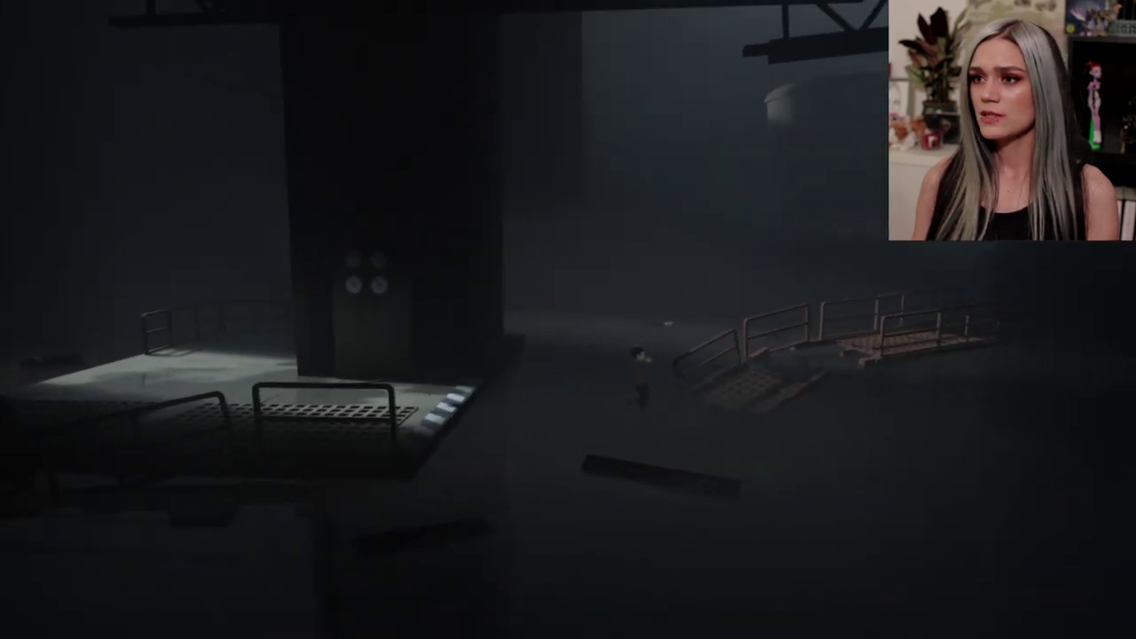
key("Left")
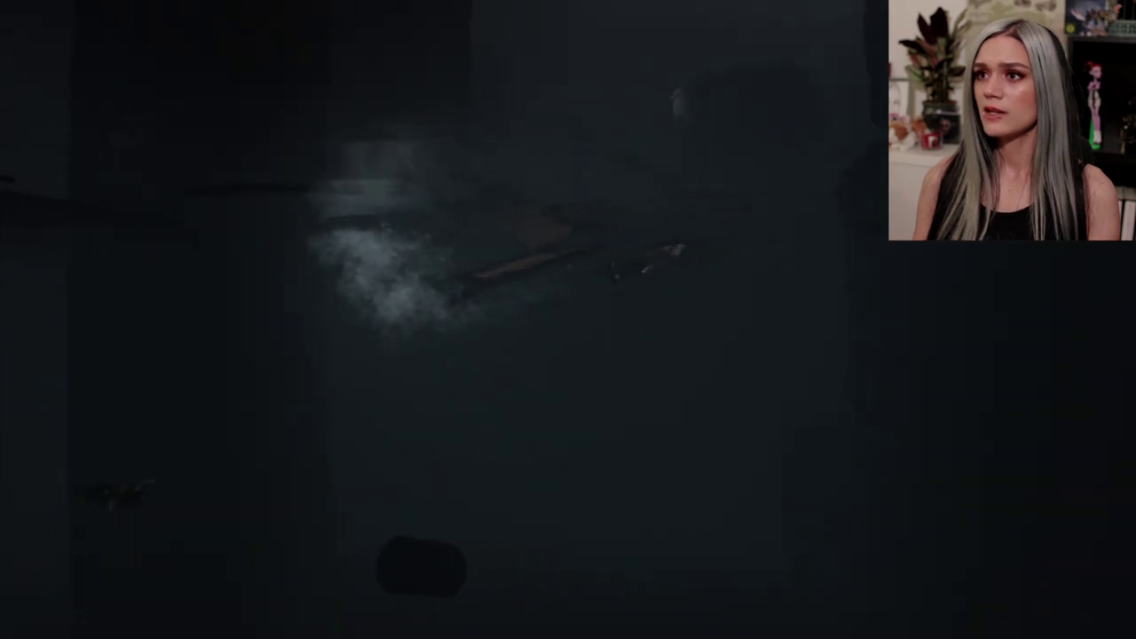
key("Left")
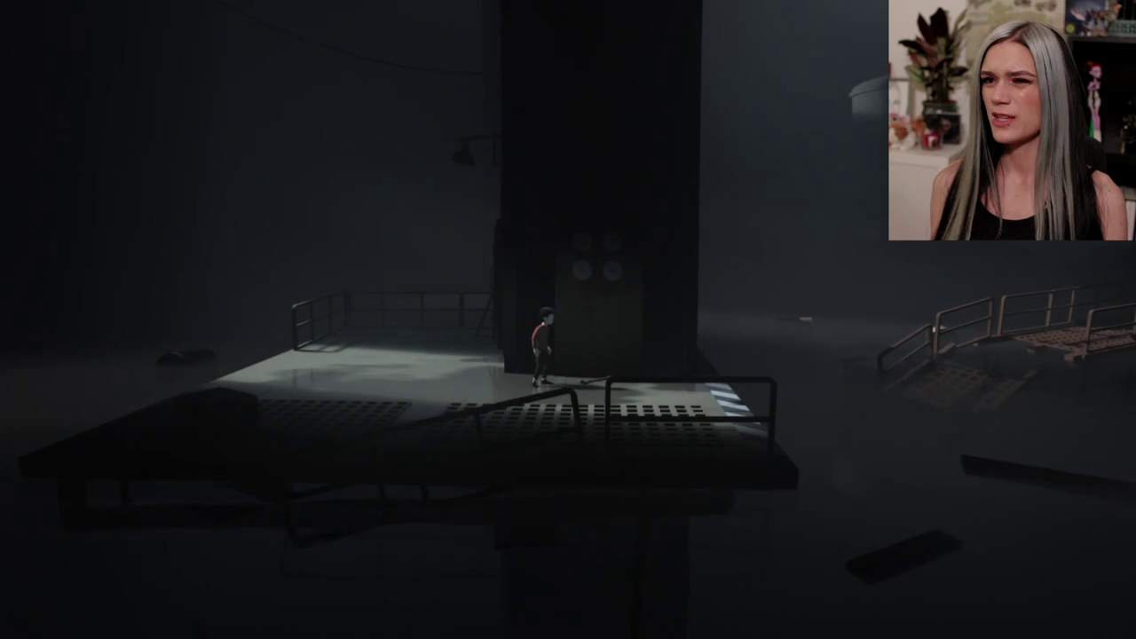
Repeatedly run the boy off platform edges into the water, swimming right and left underwater
key("Right")
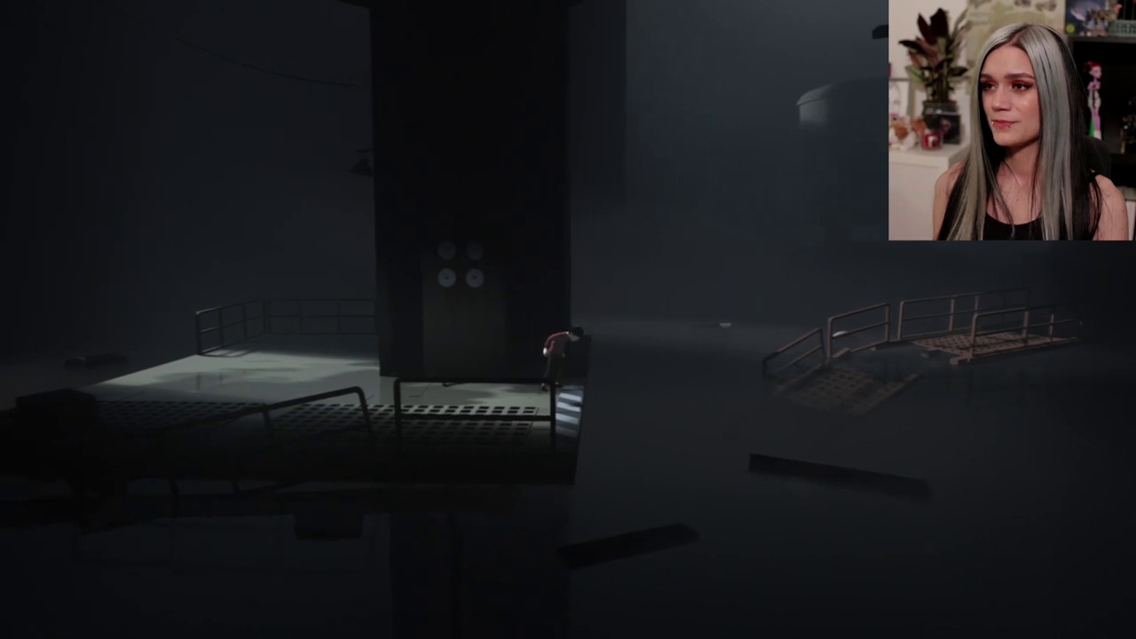
key("Right")
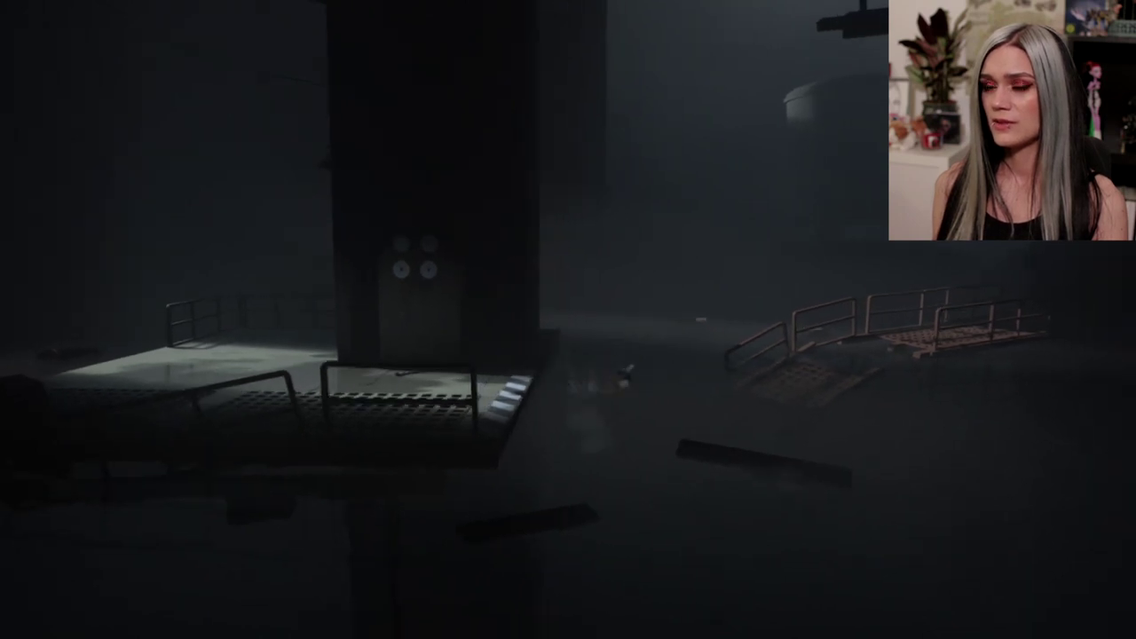
key("Left")
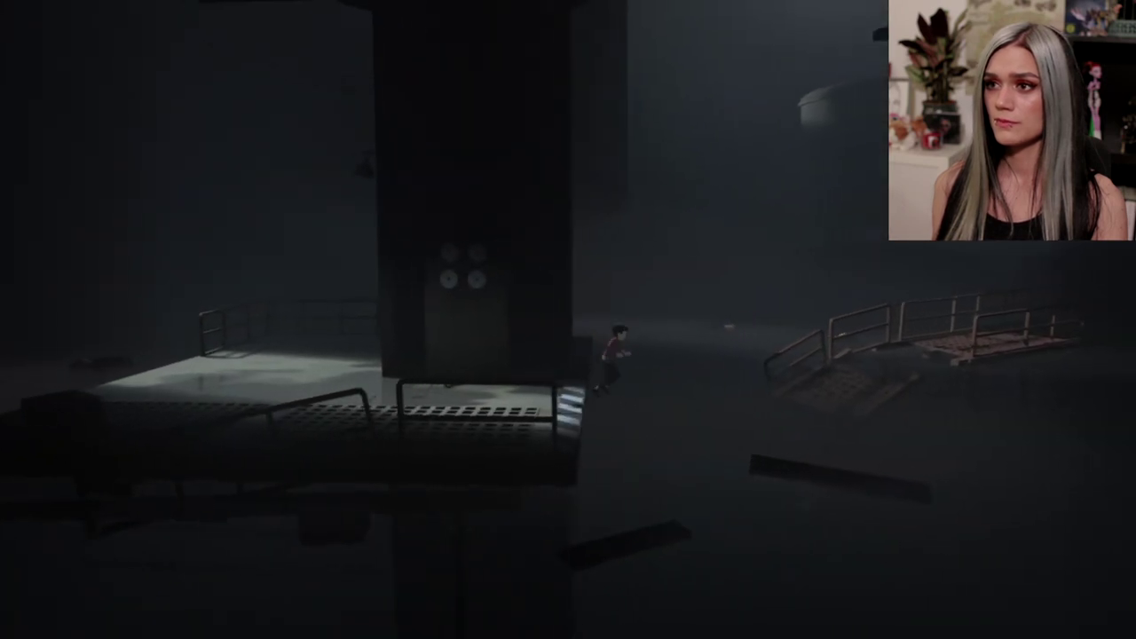
key("Right")
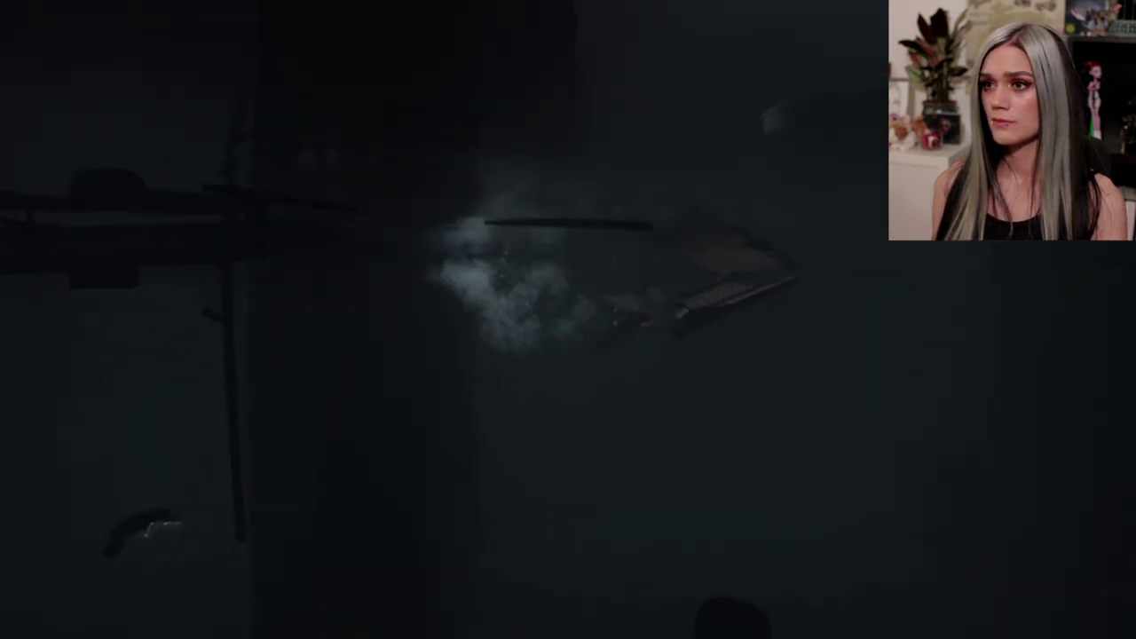
key("Right")
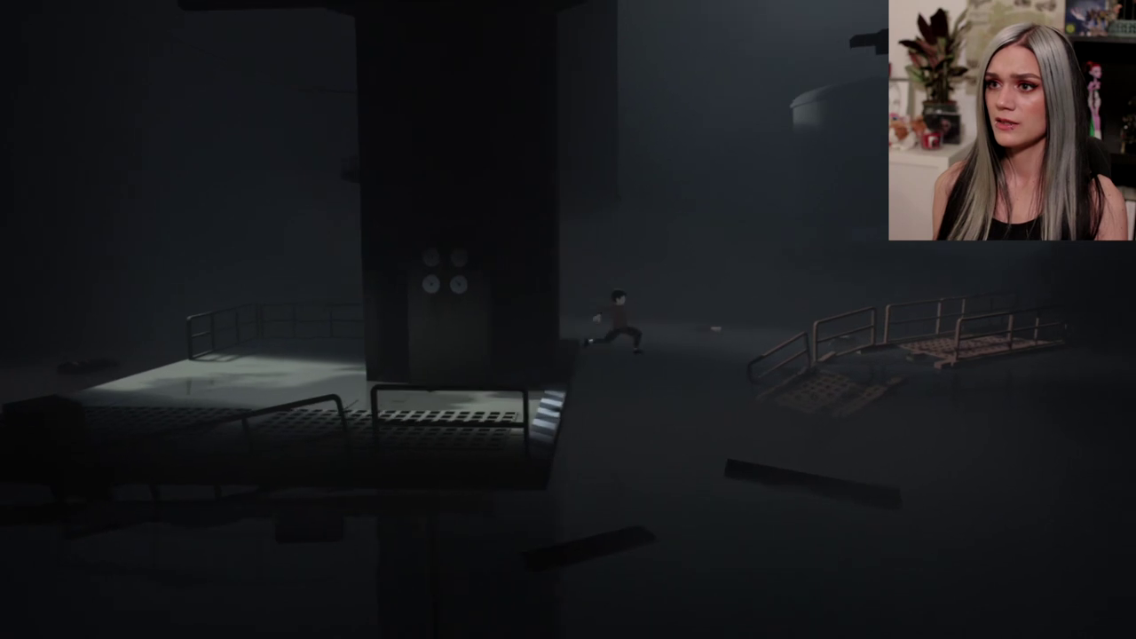
key("Right")
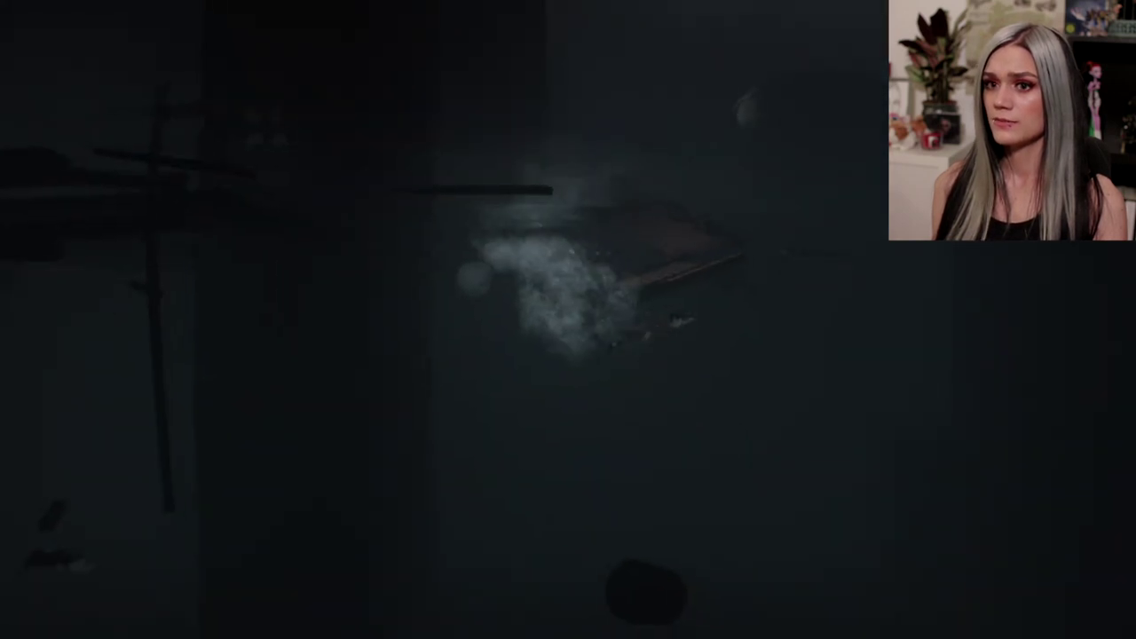
key("Left")
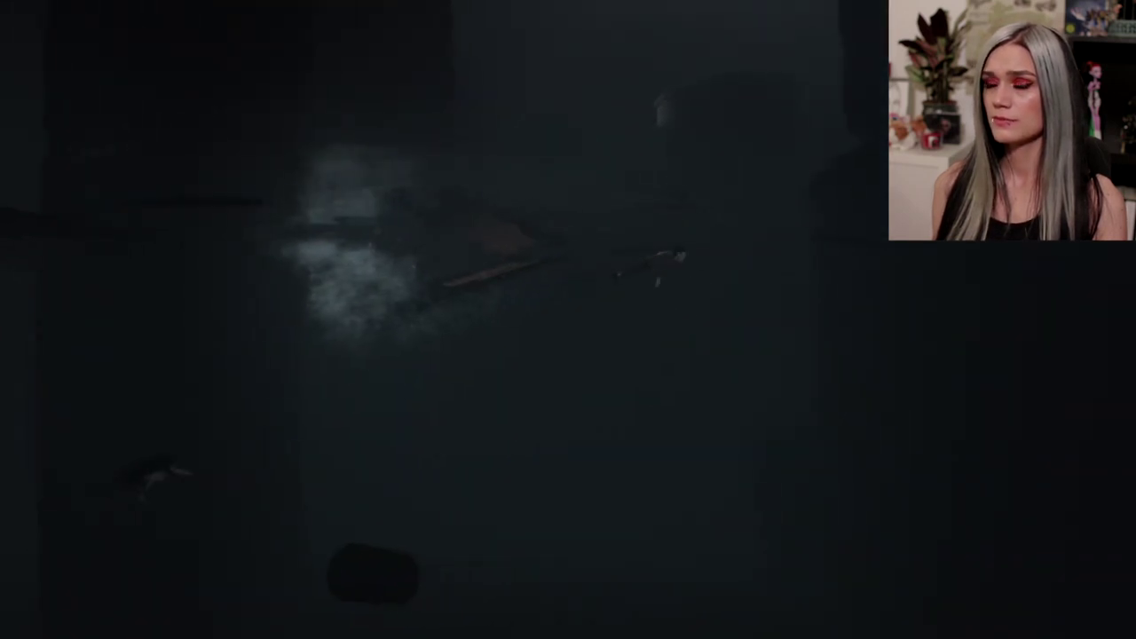
key("Left")
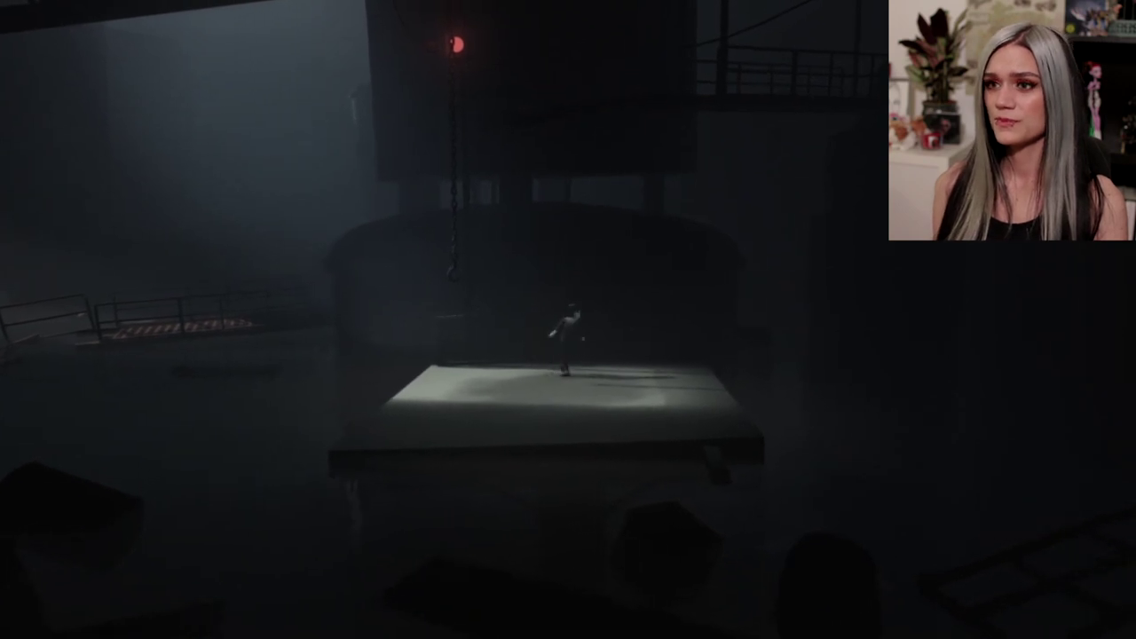
Run across the lit platform, grab the chain, climb toward the red light, then lower
key("Right")
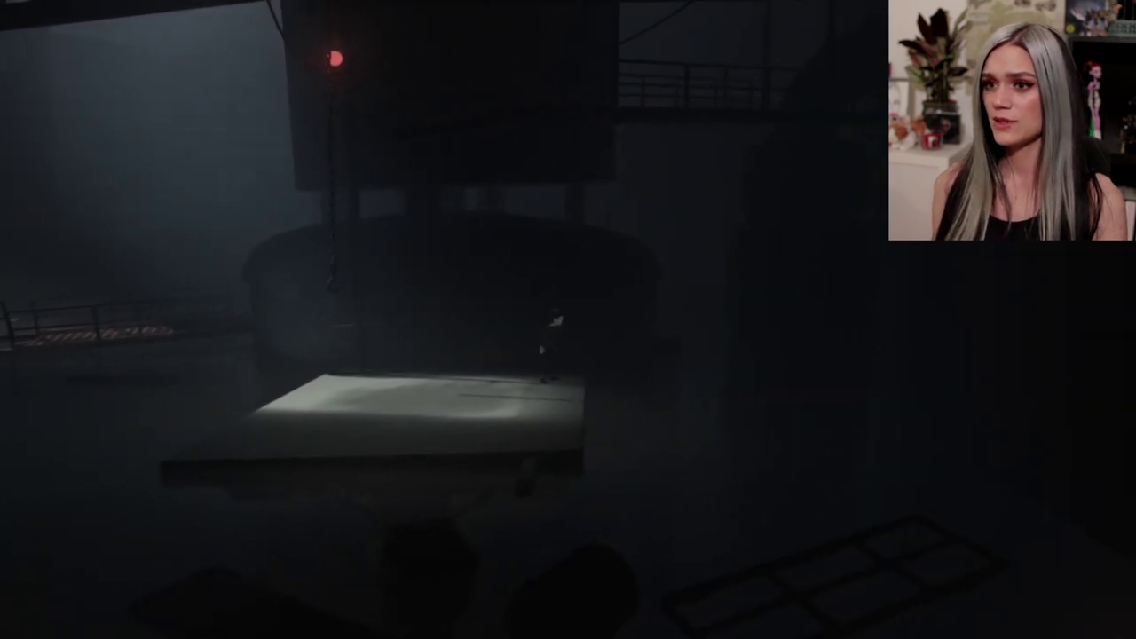
key("Left")
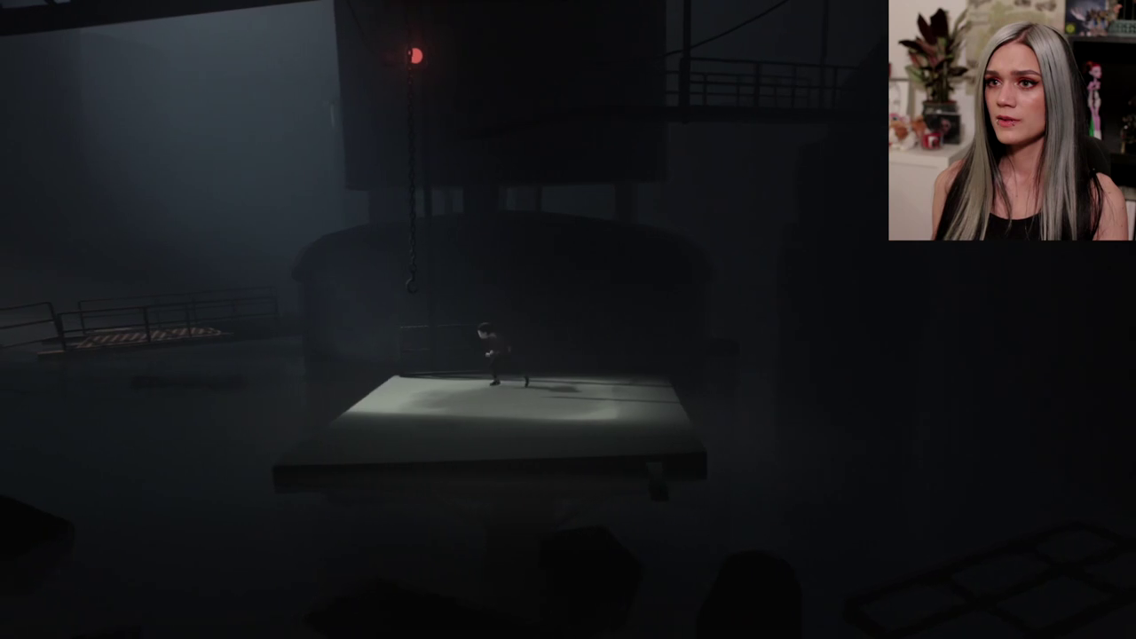
key("Up")
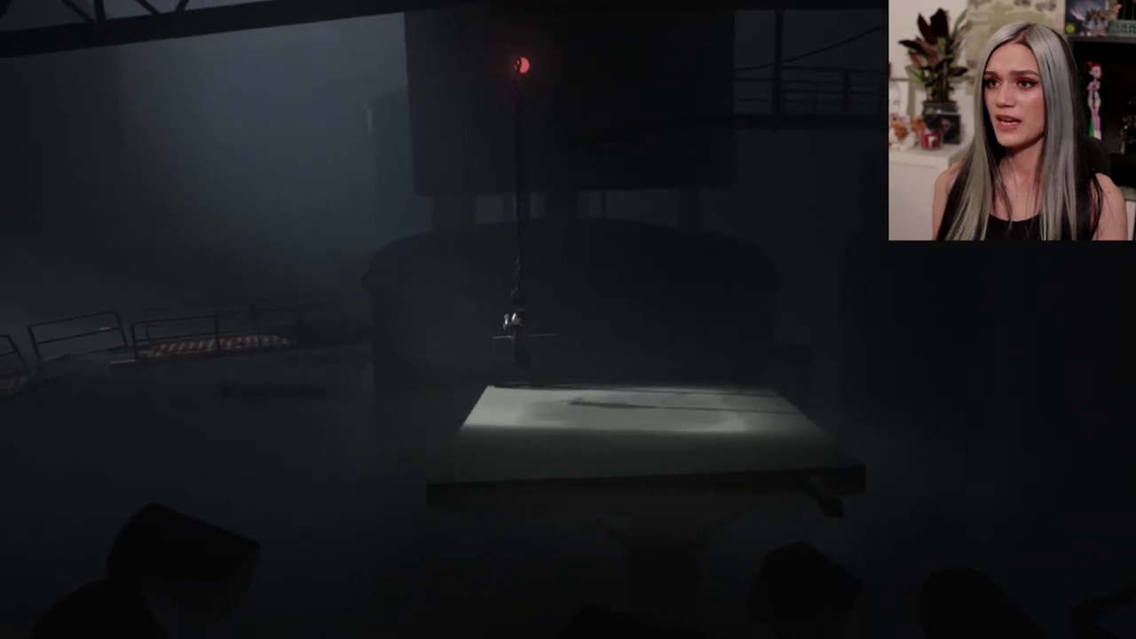
key("Up")
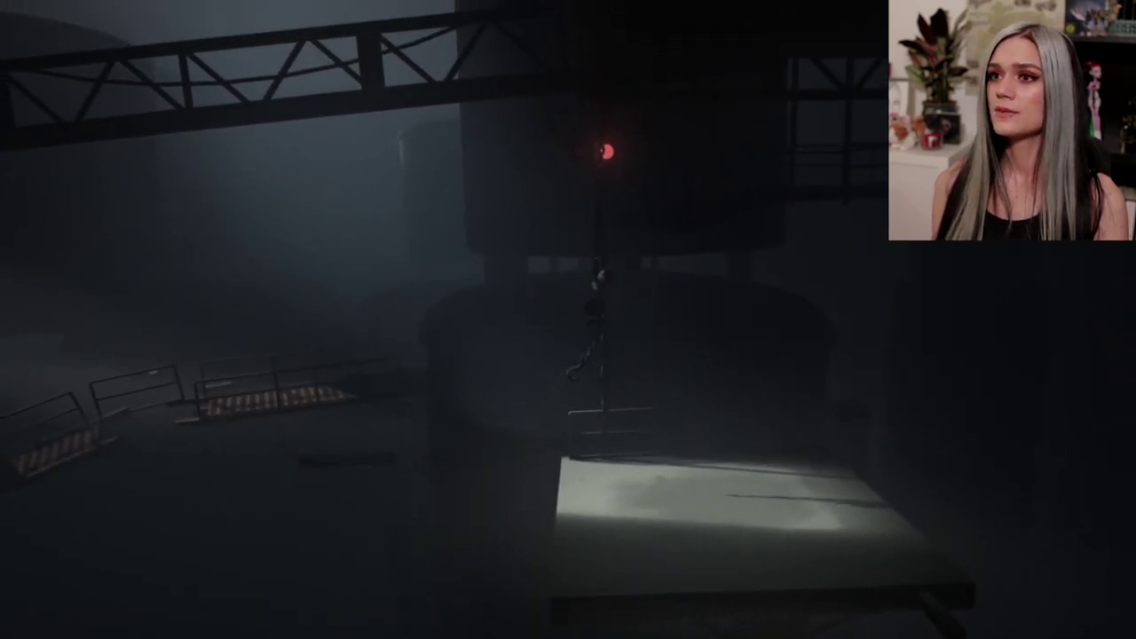
key("Up")
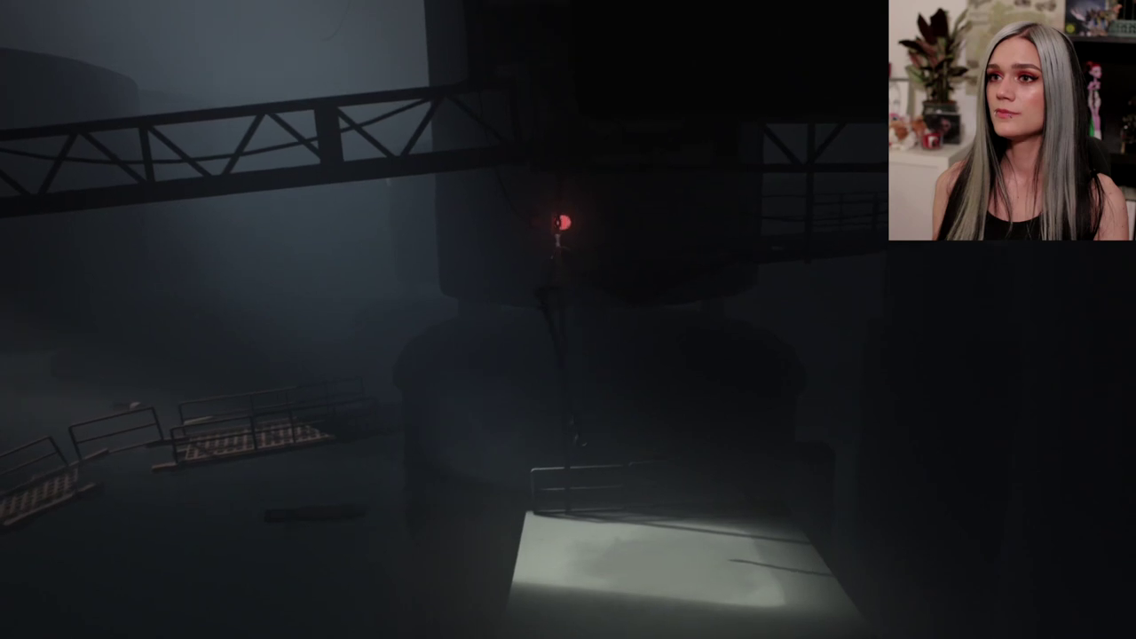
key("Up")
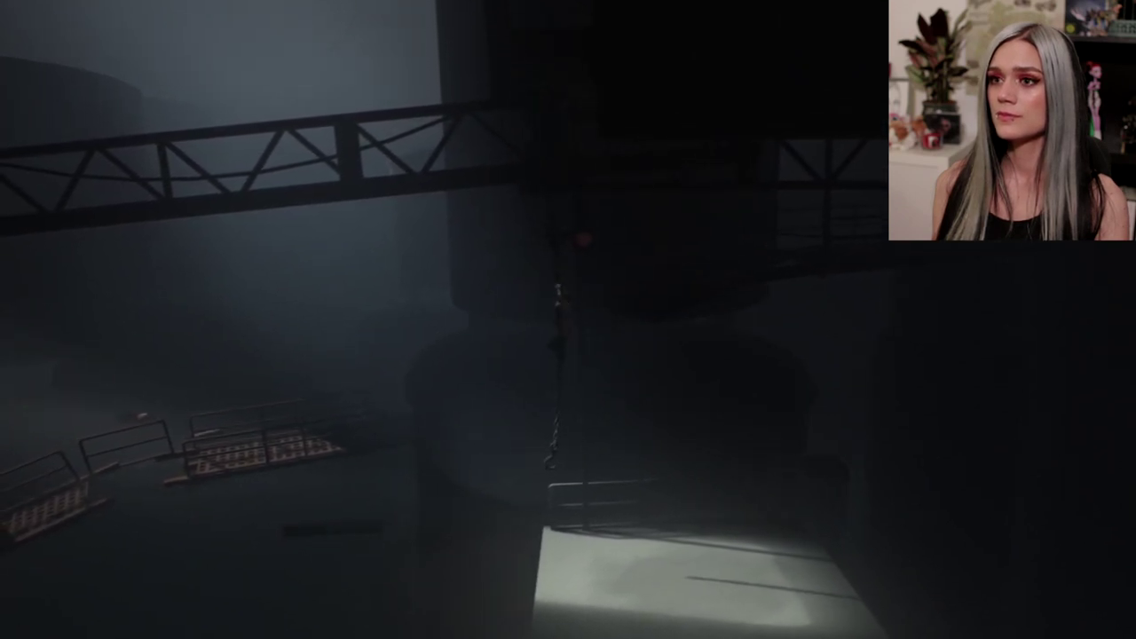
key("Down")
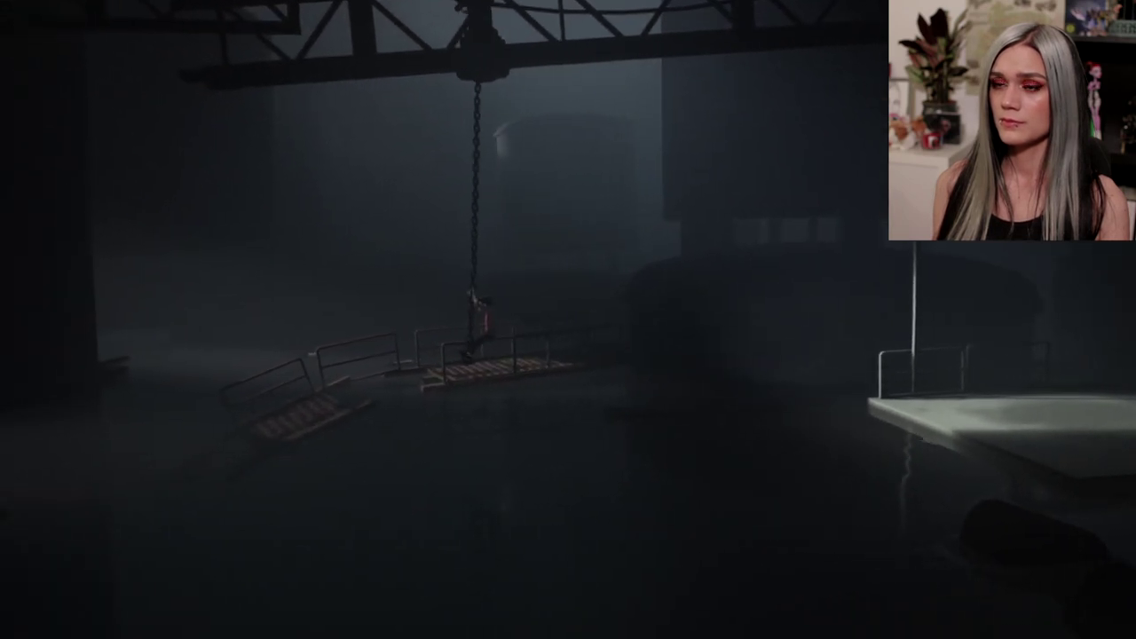
Swing the boy left and right on the chain, drop into the water, and dive deeper
key("Left")
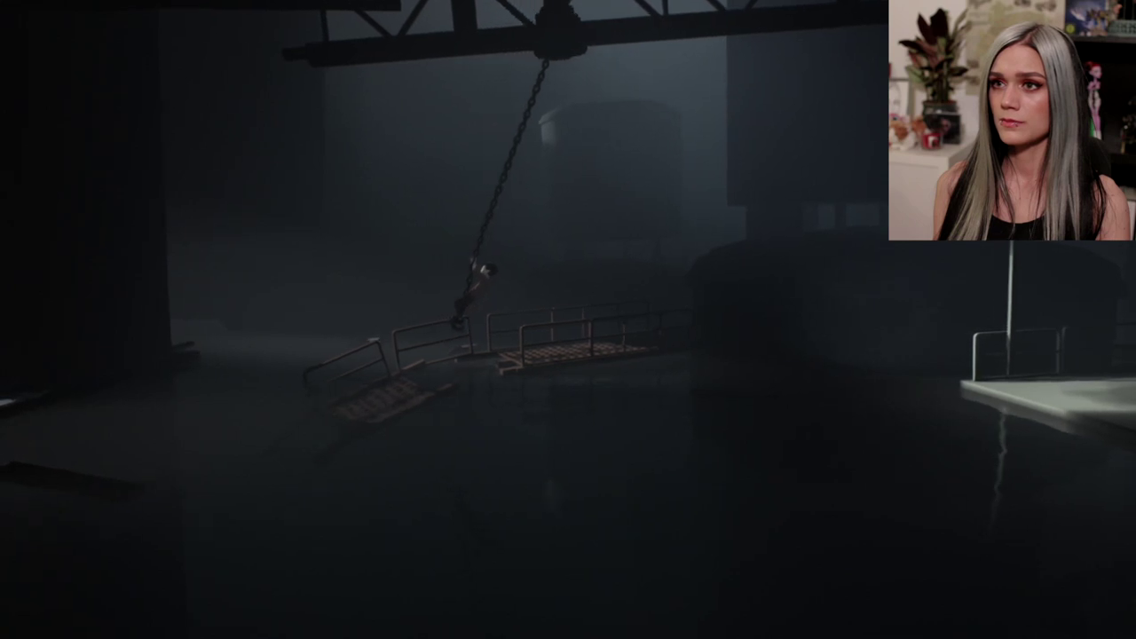
key("Right")
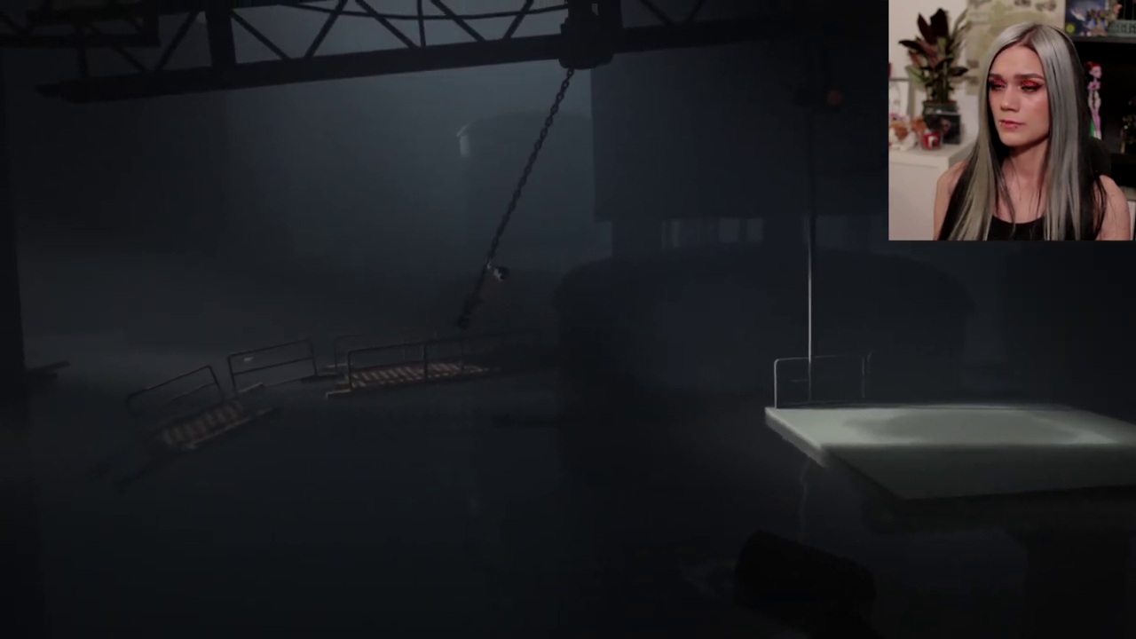
key("Right")
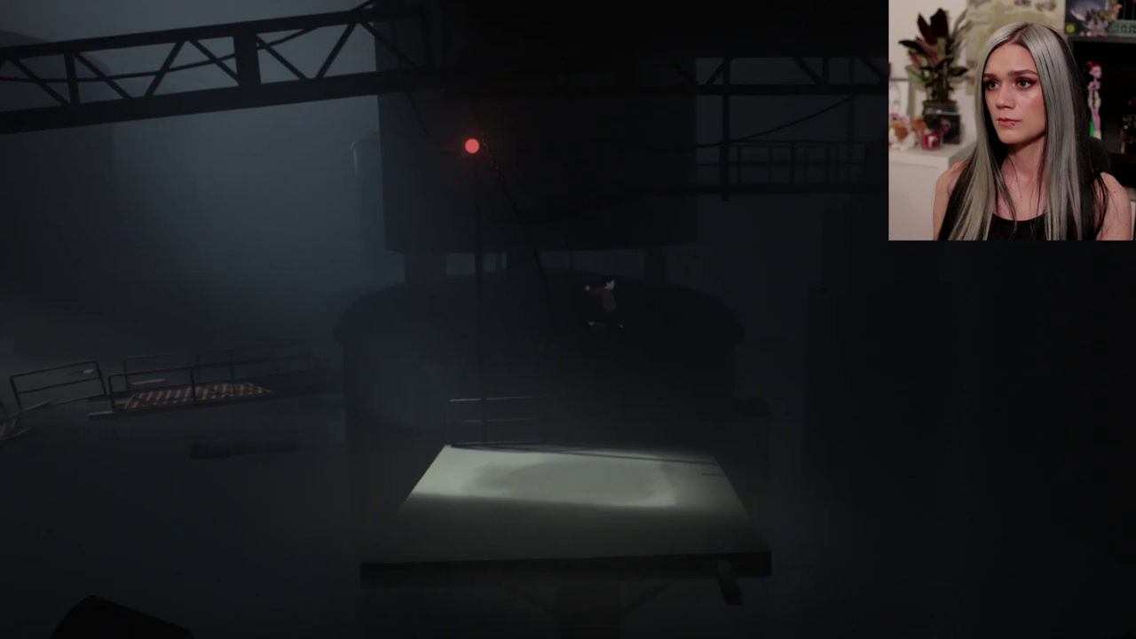
key("Down")
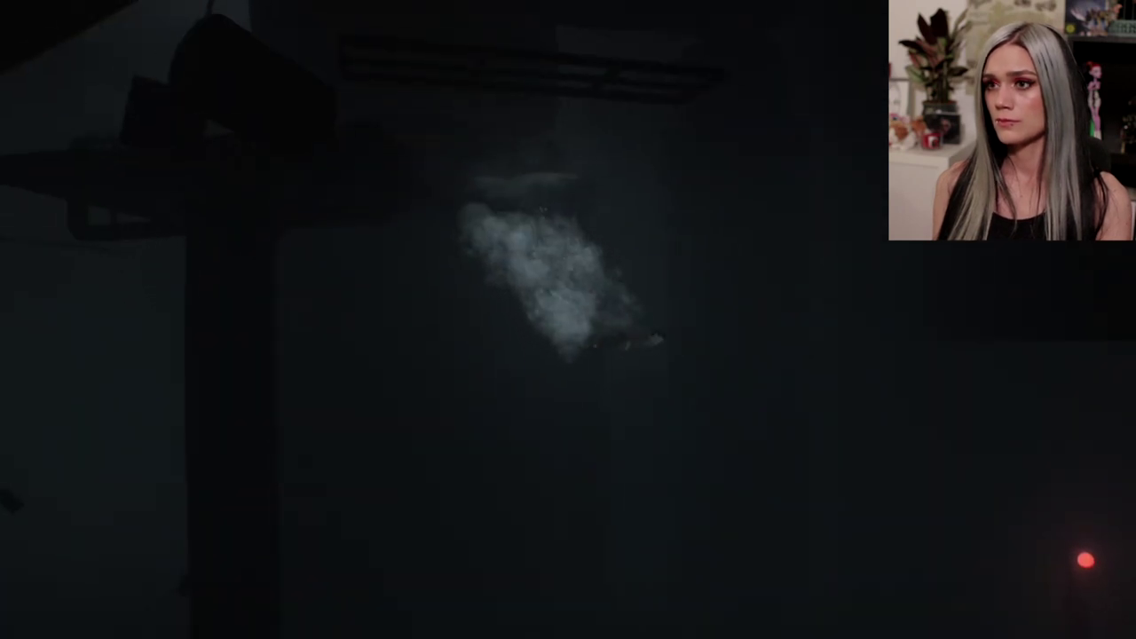
key("Right")
key("Right")
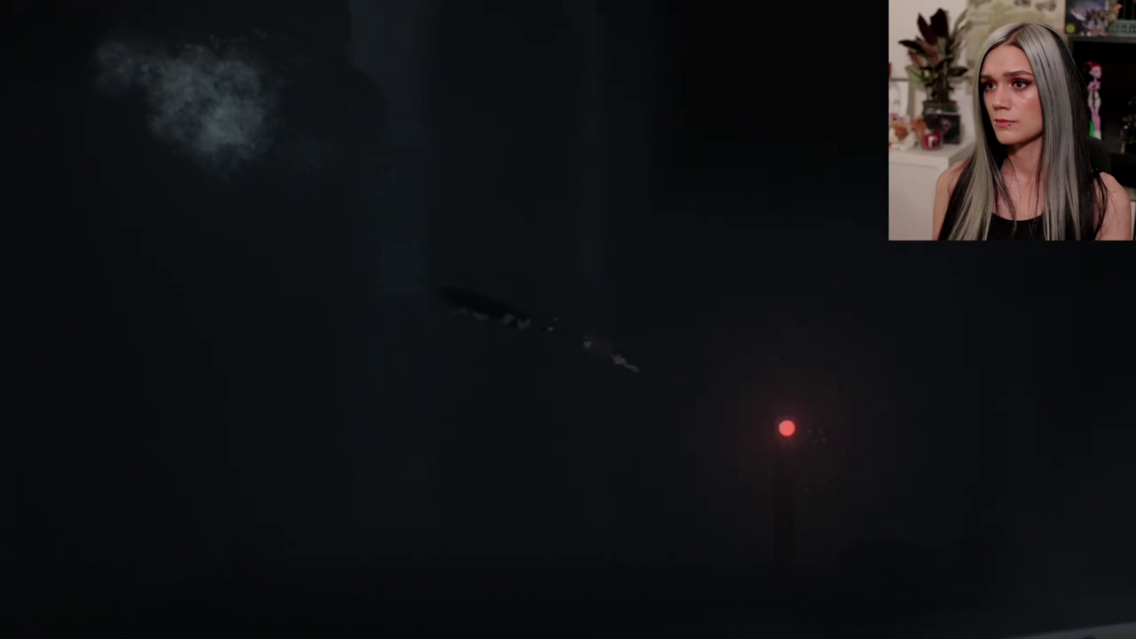
key("Right")
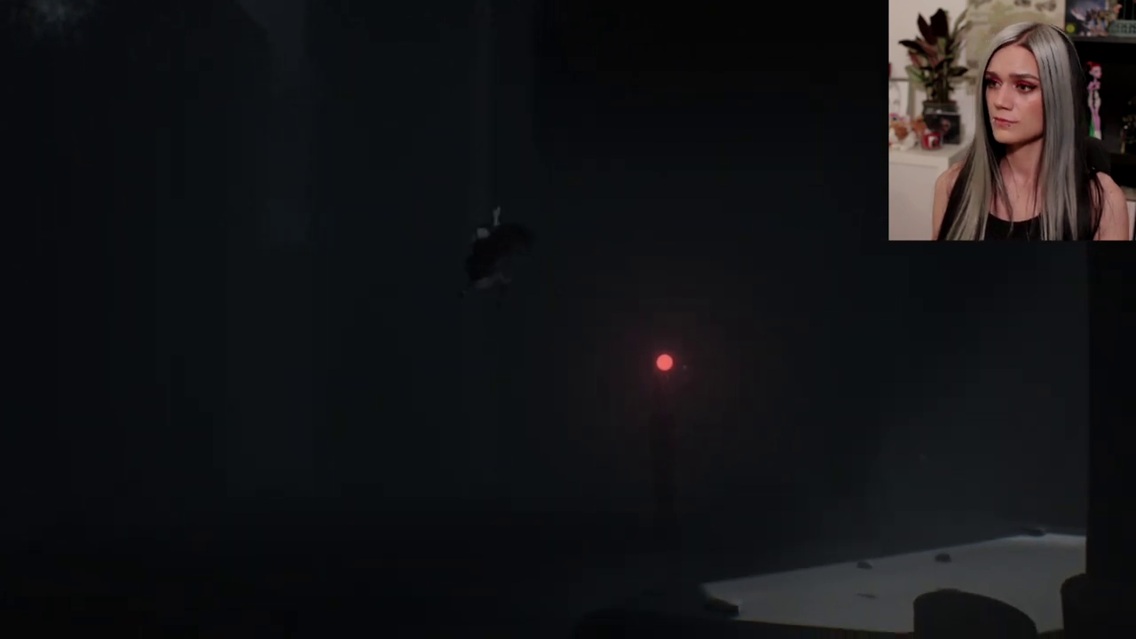
key("Down")
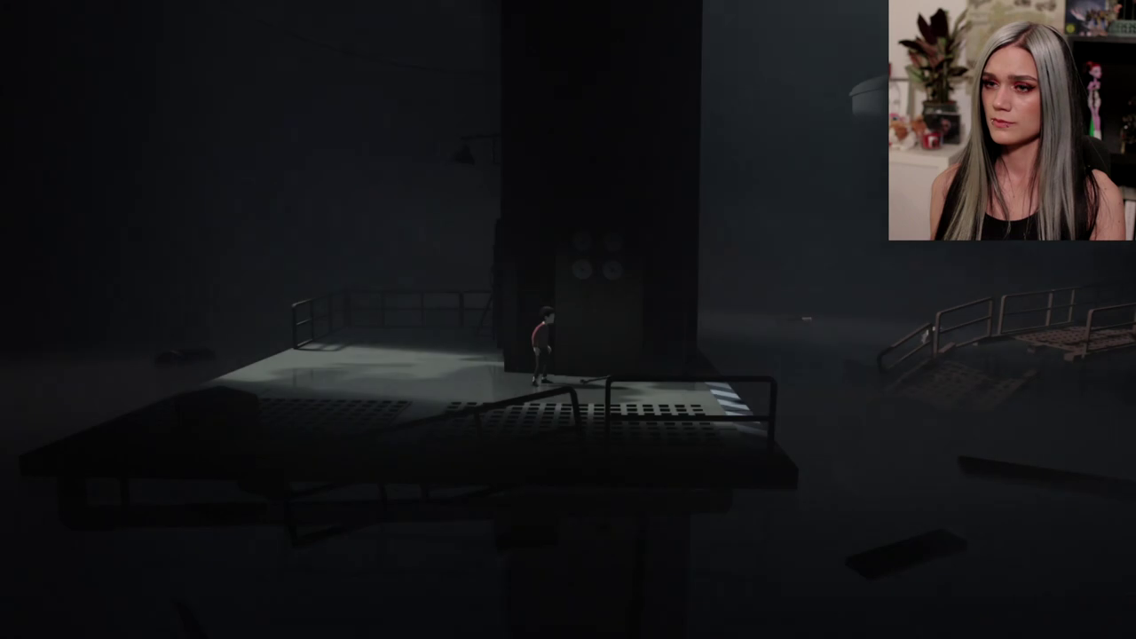
Walk the boy right along the platform toward the flooded area
key("Right")
key("Right")
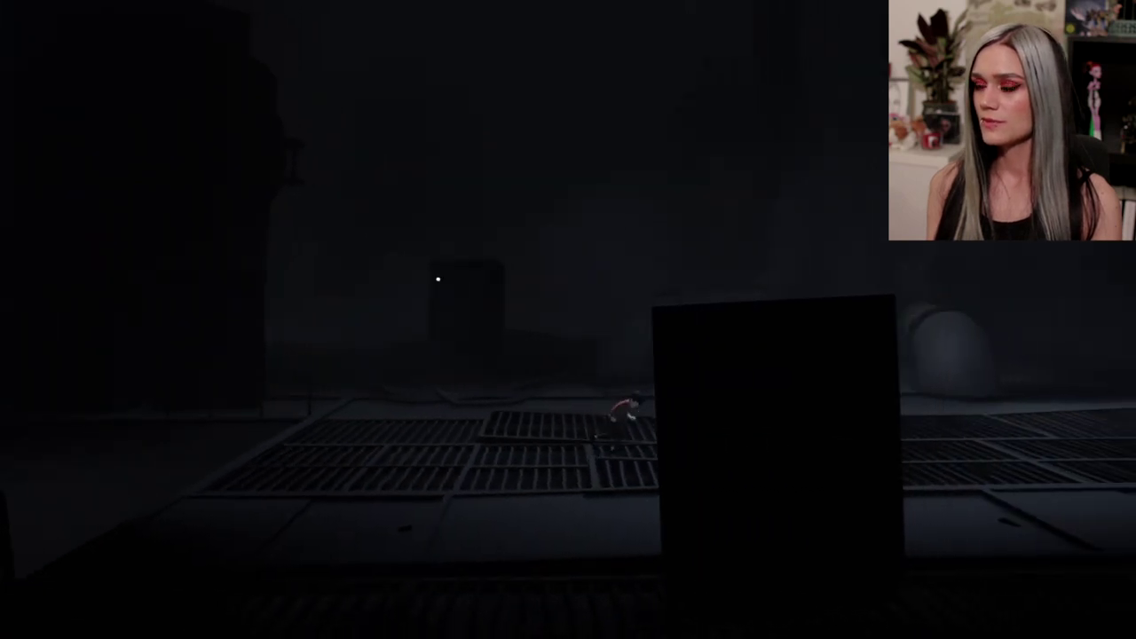
Keep the boy running right along the grates, past the dark block toward the railing
key("Right")
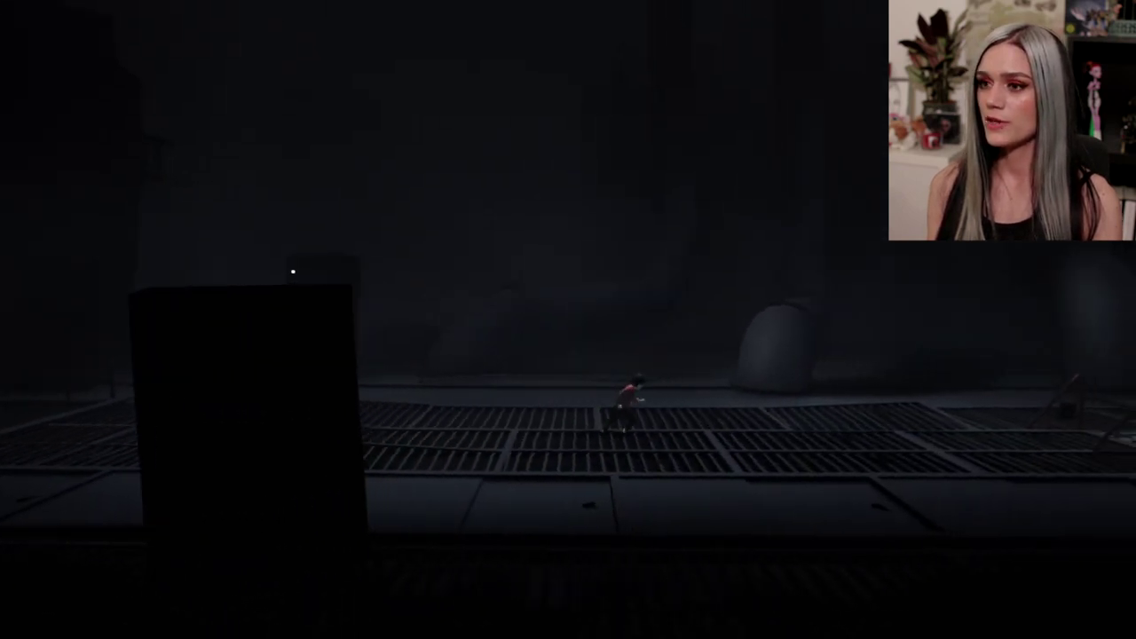
key("Right")
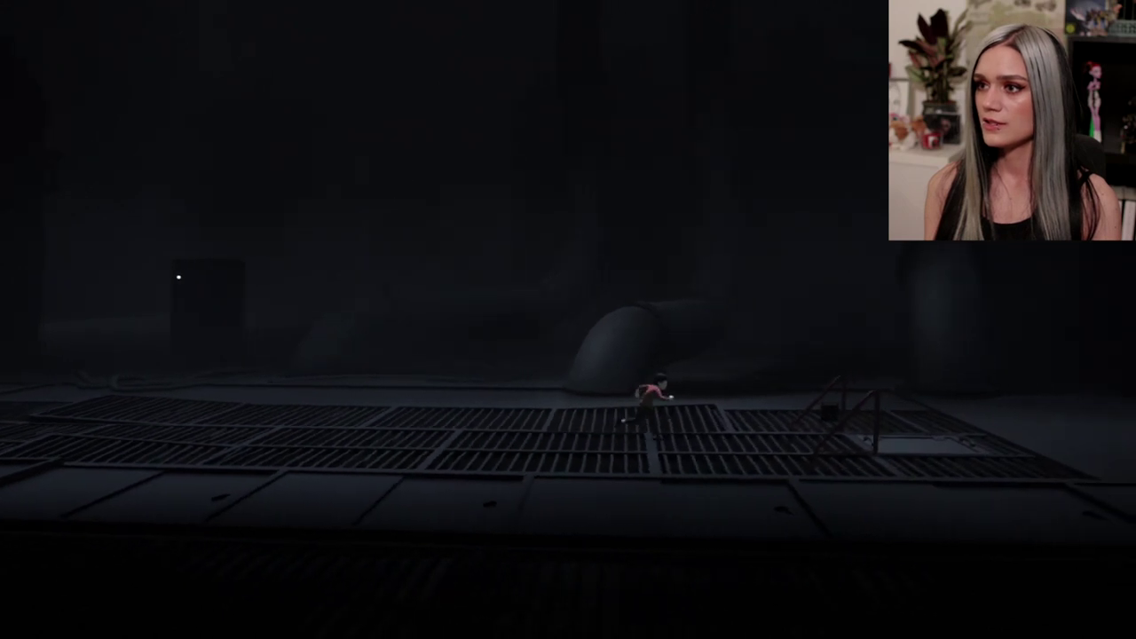
key("Right")
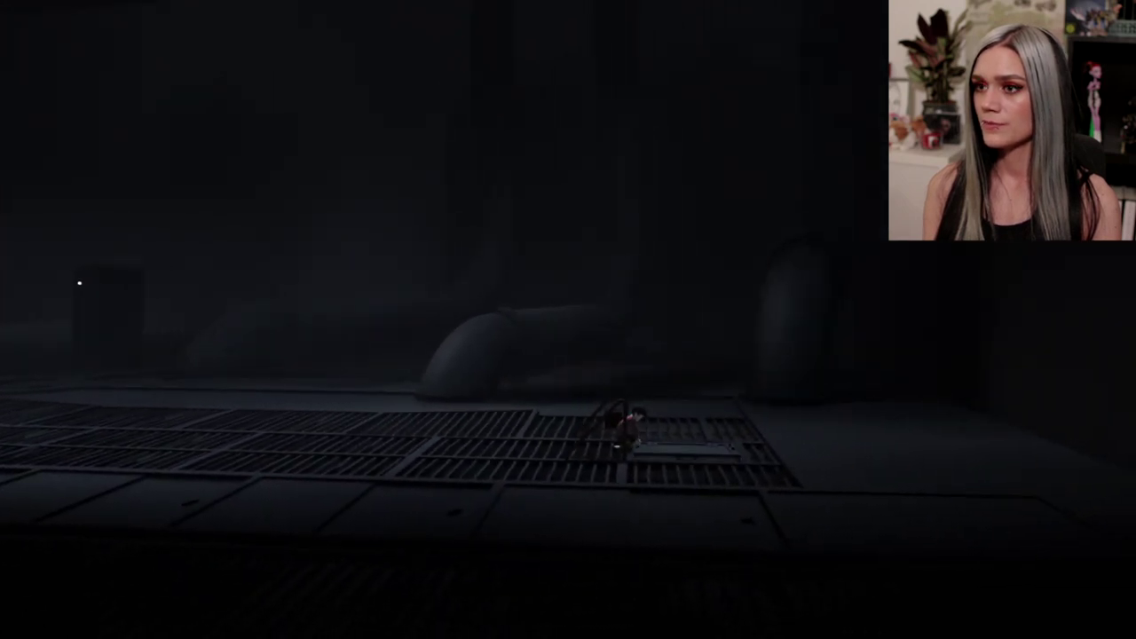
key("Right")
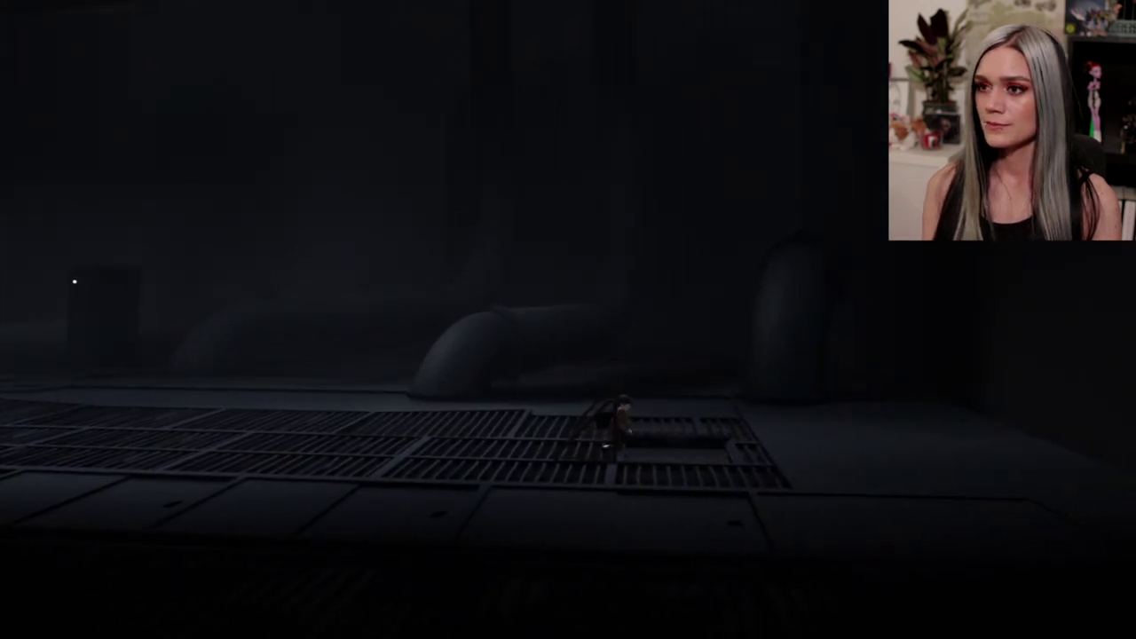